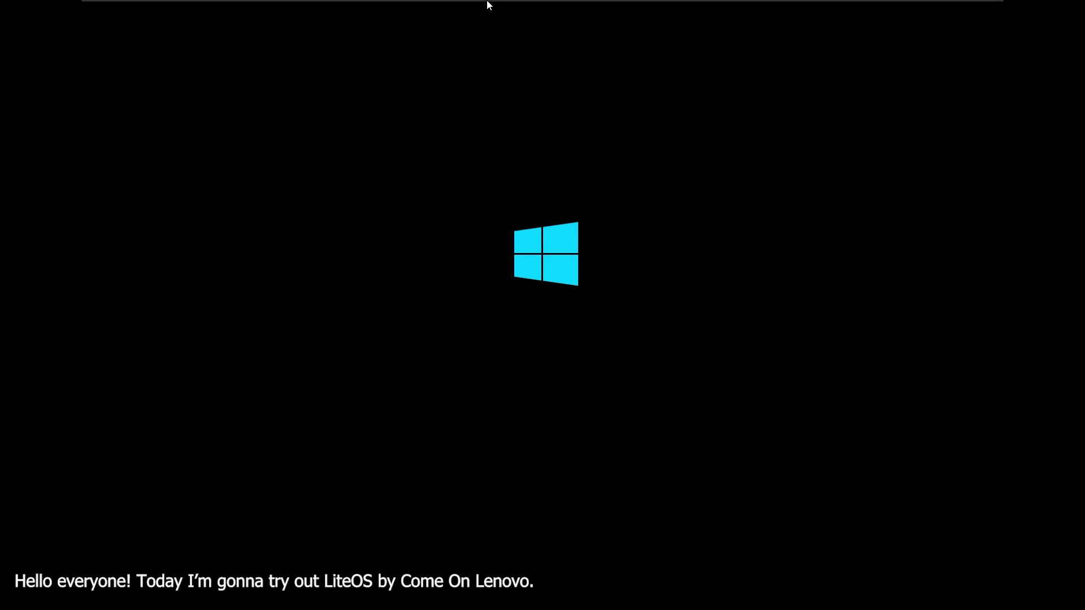
Set the time and currency format to Italian in Windows Setup and accept the license terms.
mouse_move(481, 12)
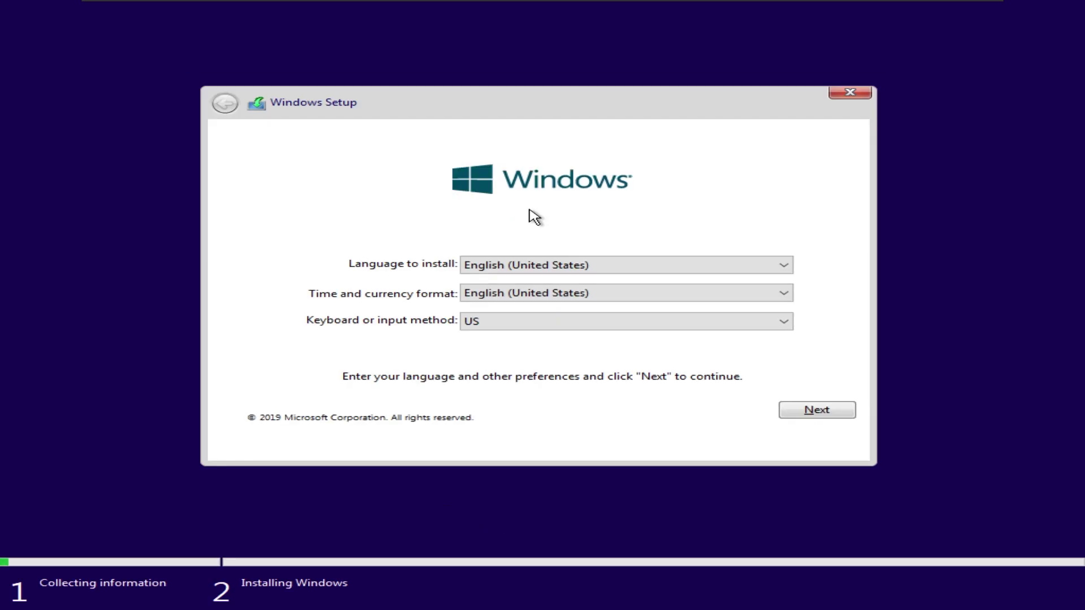
click(580, 264)
click(582, 264)
key(Tab)
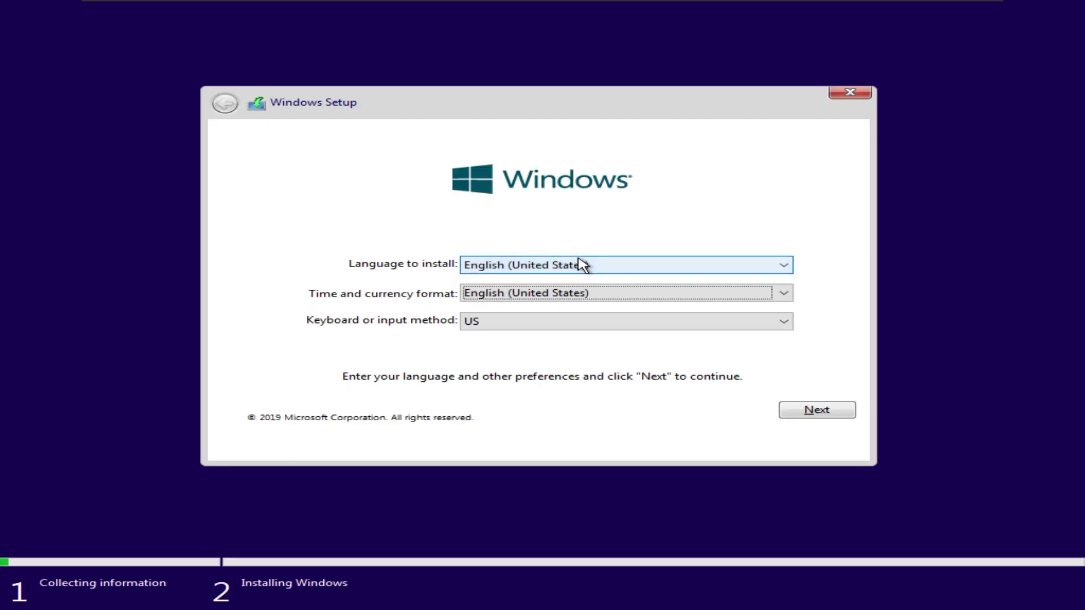
text(it)
key(Tab)
key(Tab)
key(Return)
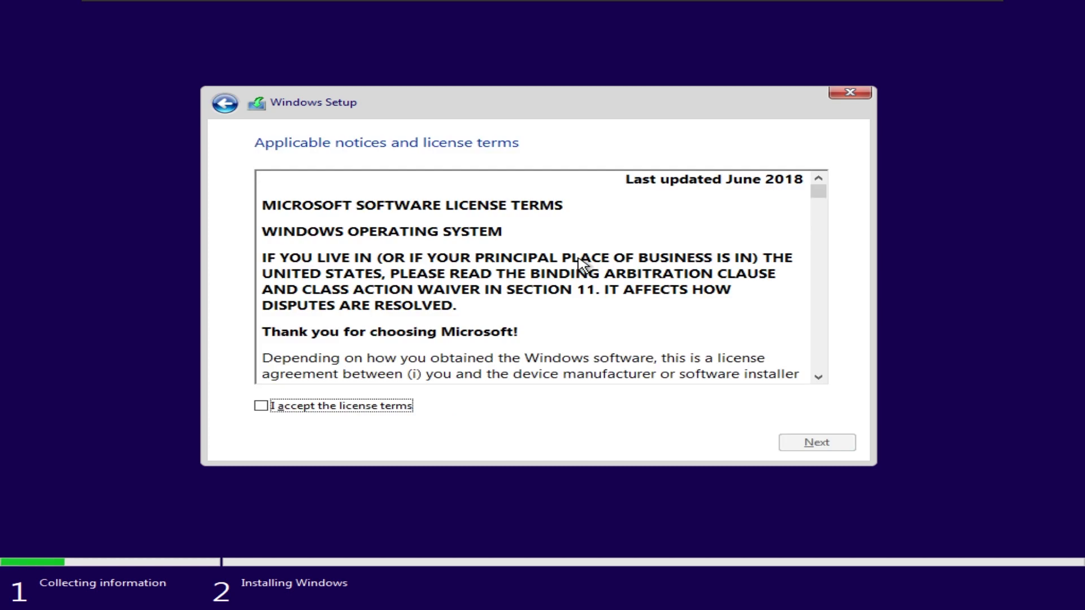
click(365, 408)
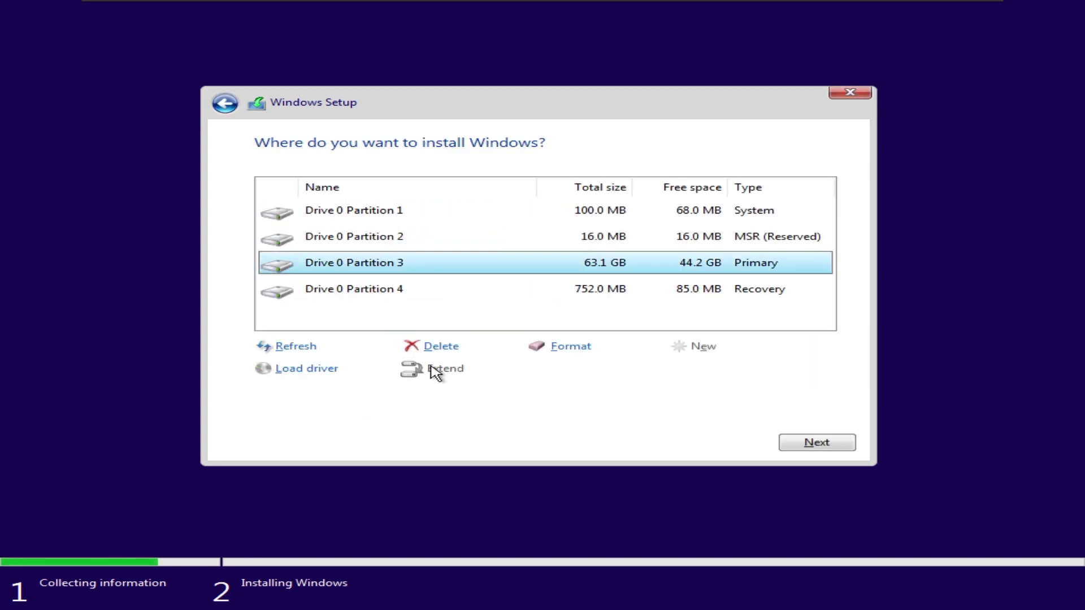
Delete all four existing partitions on Drive 0 so the whole disk is unallocated space.
click(444, 347)
key(Tab)
key(Return)
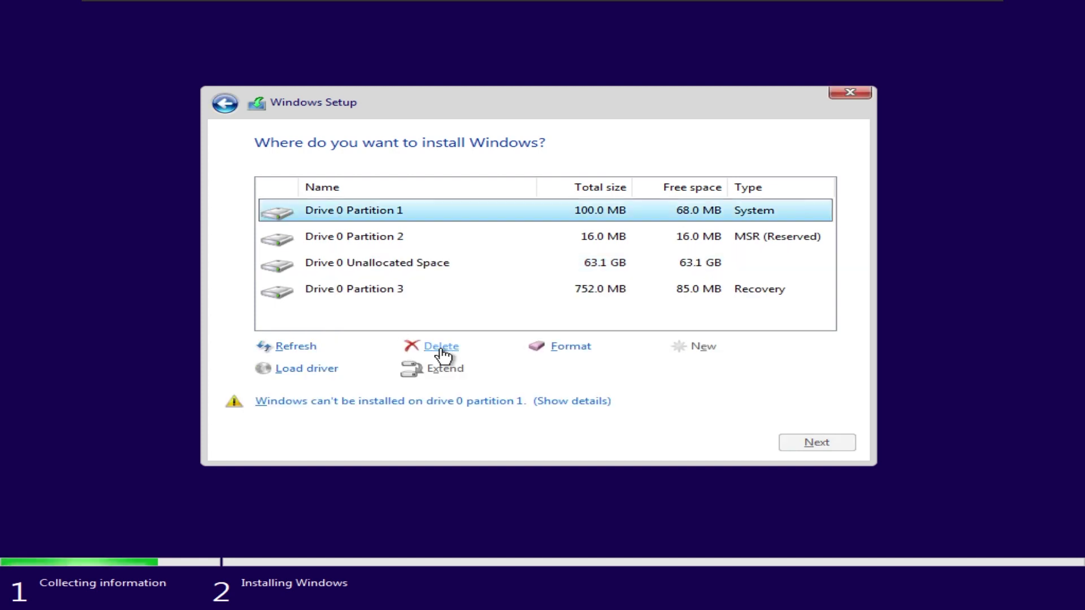
click(443, 350)
key(Tab)
key(Return)
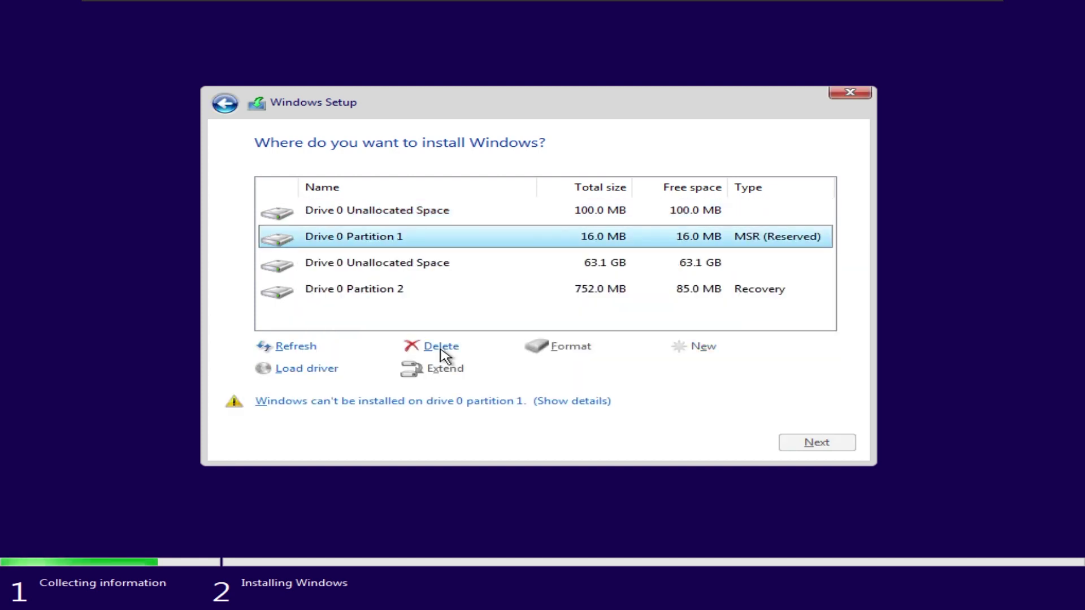
click(441, 349)
key(Tab)
key(Return)
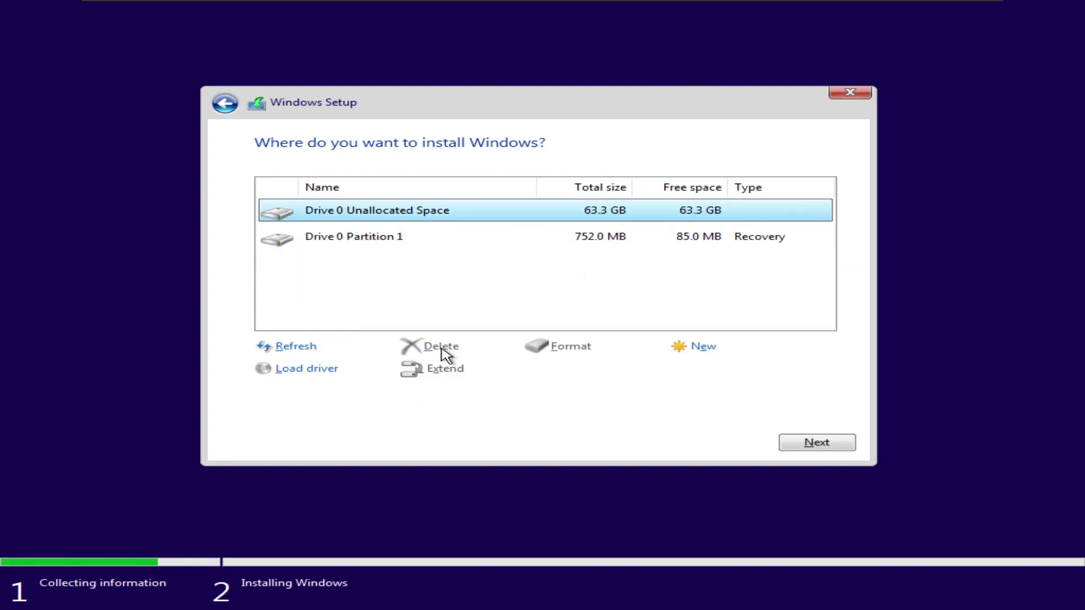
click(441, 349)
key(Return)
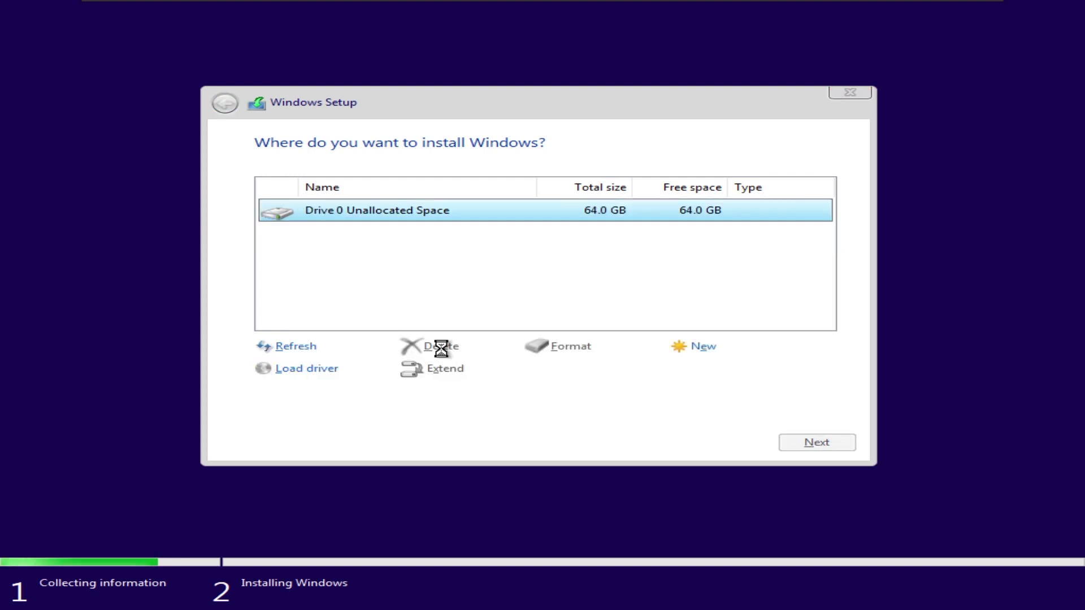
Install Windows on the Drive 0 unallocated space and restart the machine without waiting for the countdown.
key(Return)
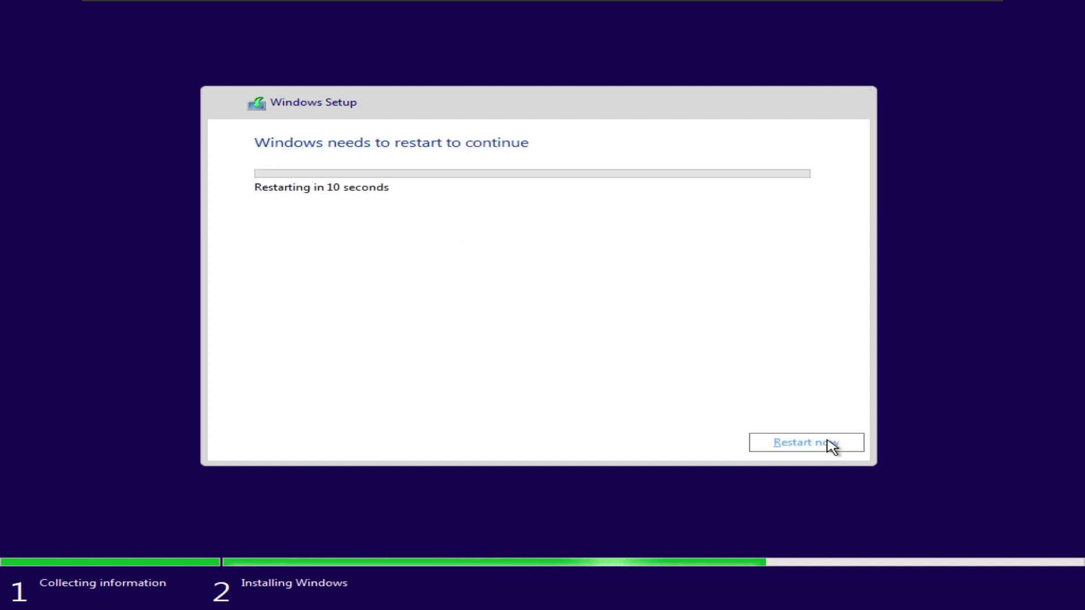
click(831, 447)
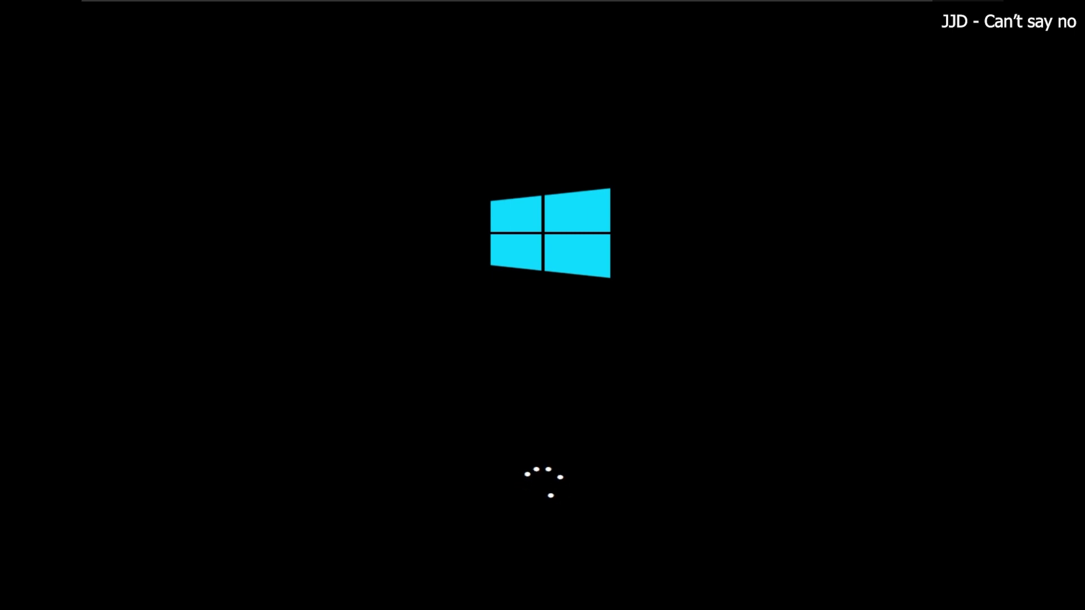
Open a command prompt during setup and check the Windows version with winver.
key(shift+F10)
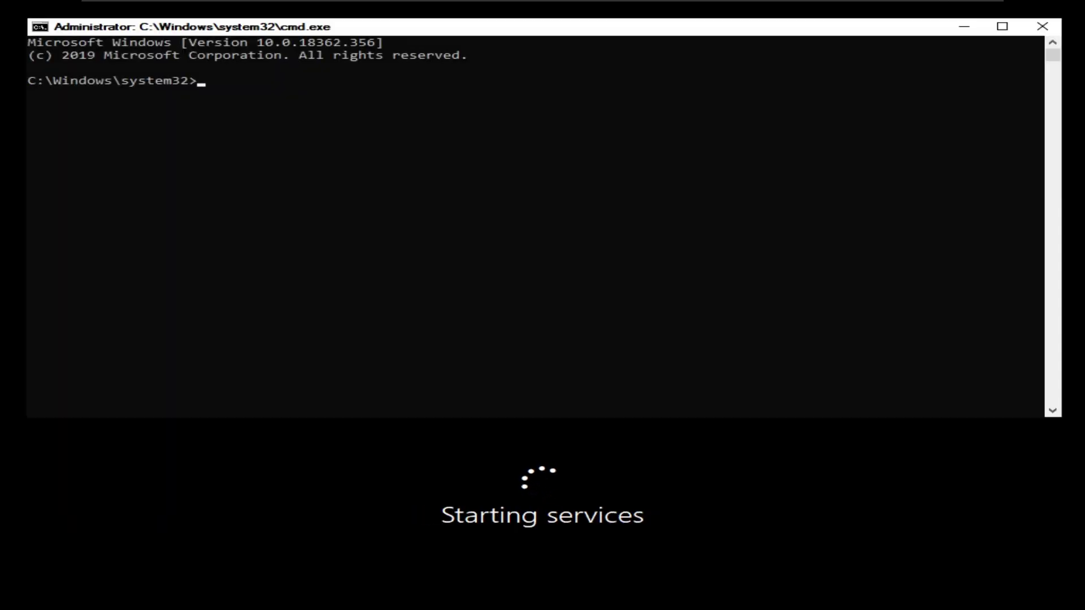
text(winver)
key(Return)
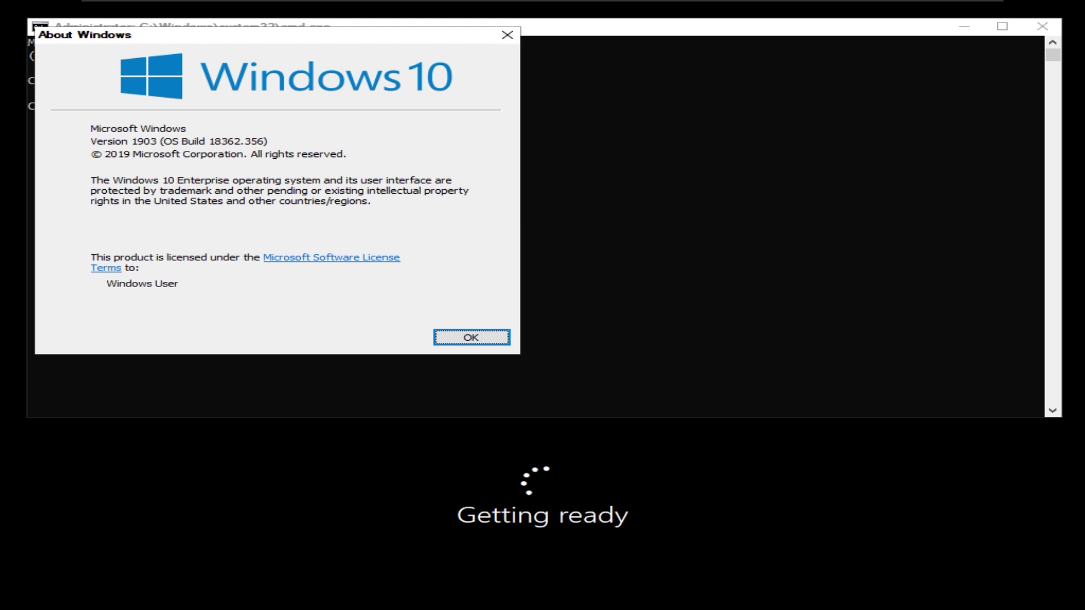
key(Return)
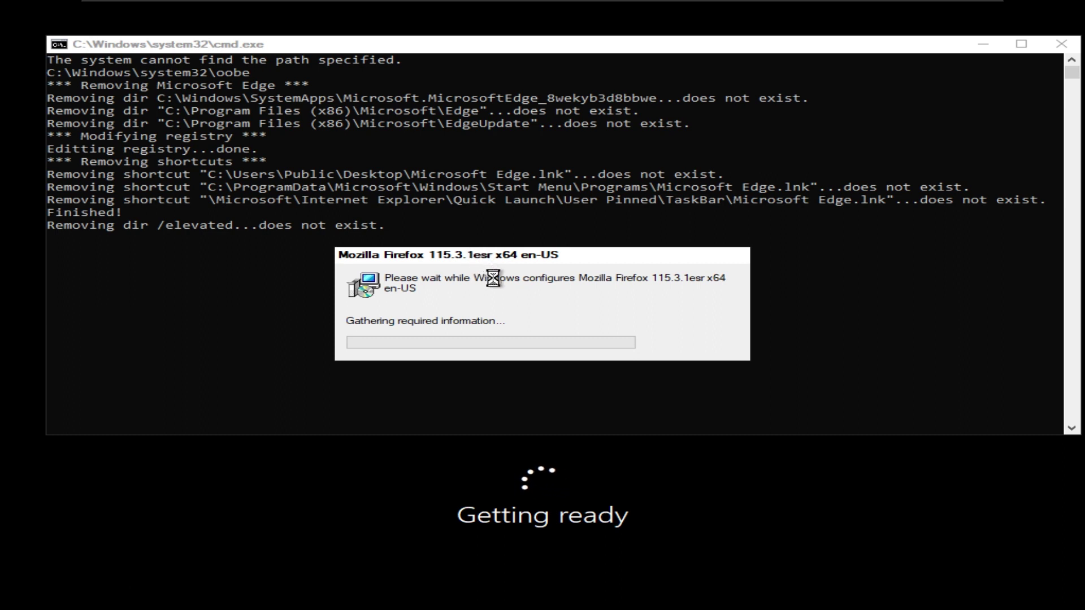
key(alt+Tab)
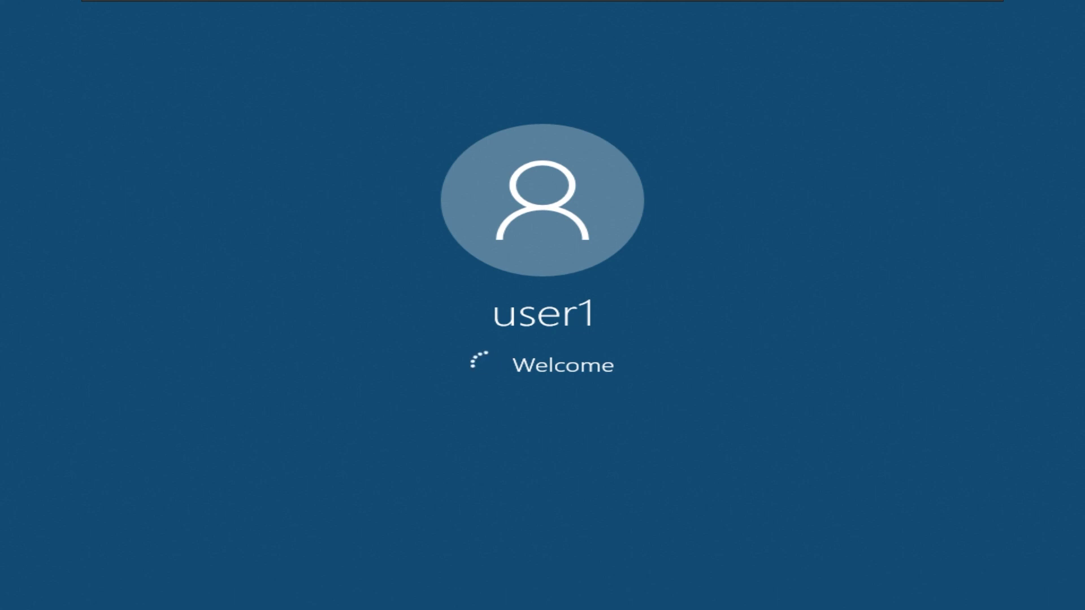
key(ctrl+alt+Delete)
key(Escape)
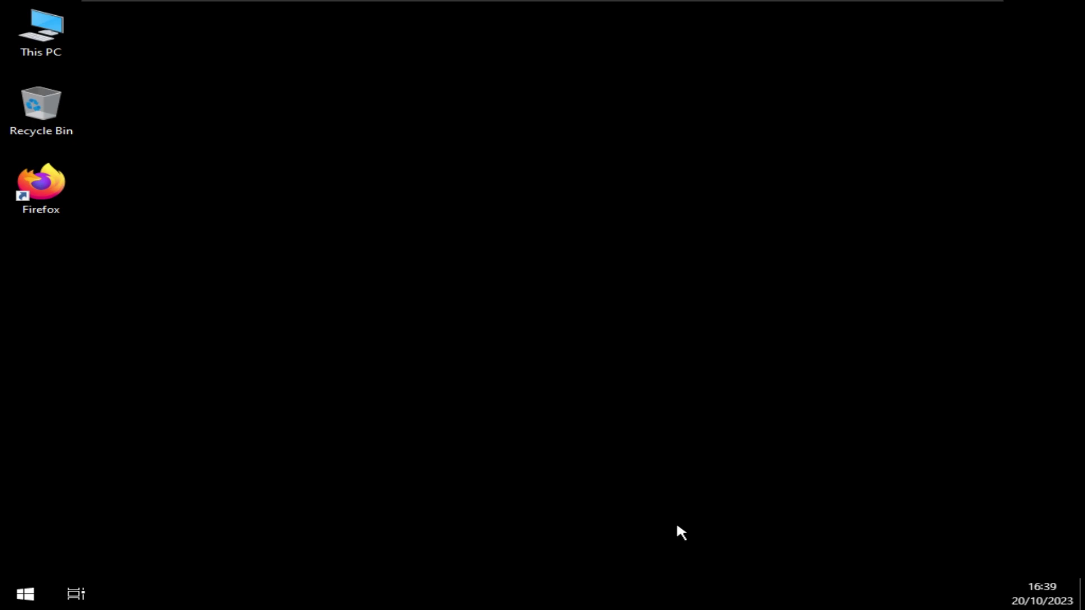
drag(324, 490, 628, 384)
key(super+r)
key(Escape)
Unpin the Productivity tile group from the Start menu.
key(super)
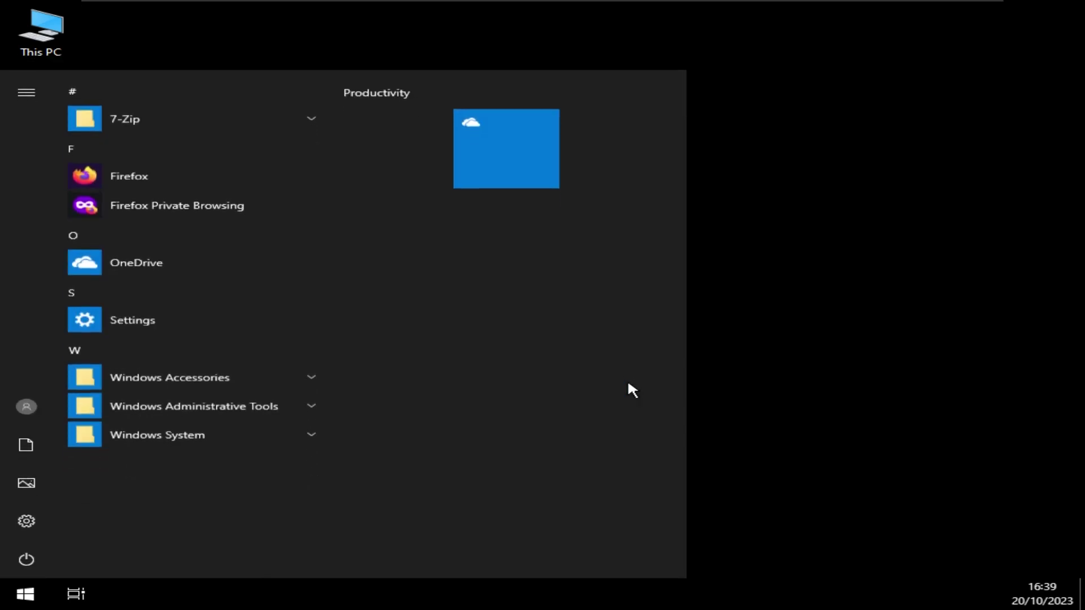
right_click(422, 96)
click(437, 108)
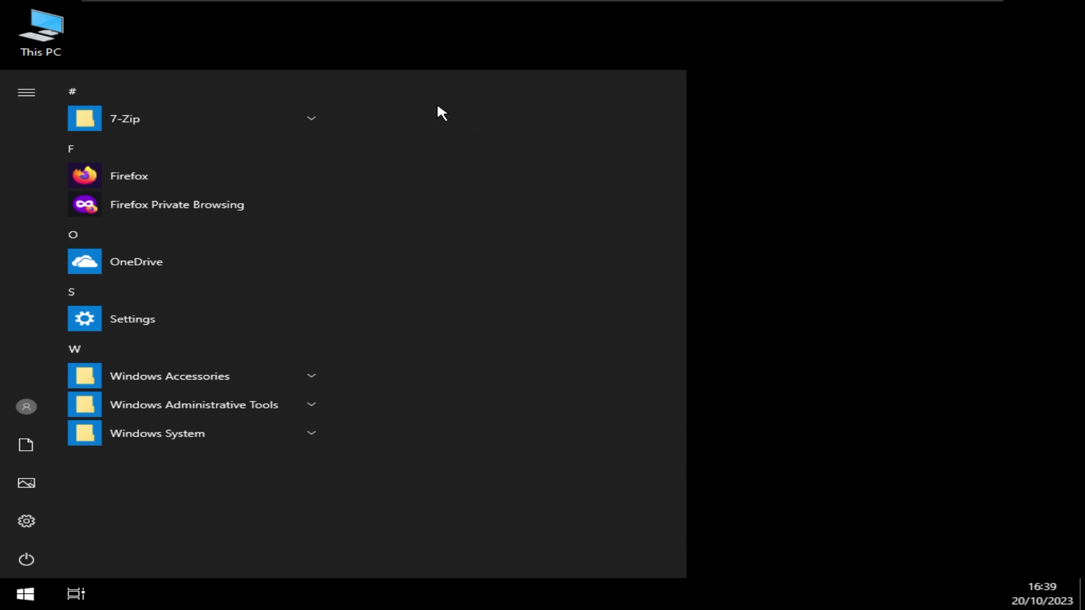
Show This PC in File Explorer and examine the disk usage in the properties of Local Disk (C:).
key(super+e)
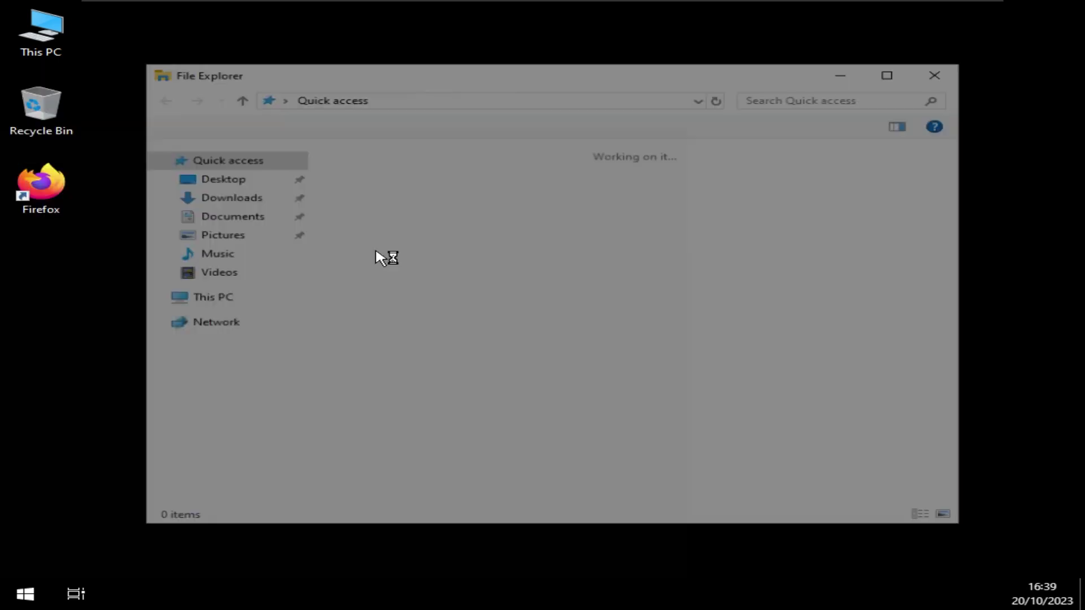
click(274, 303)
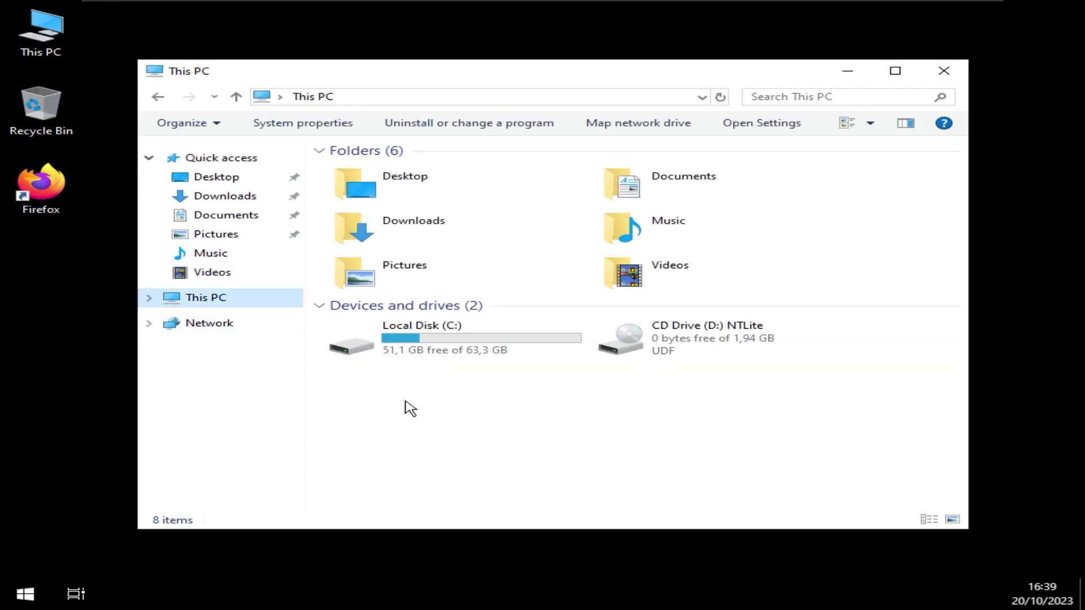
drag(417, 409, 459, 358)
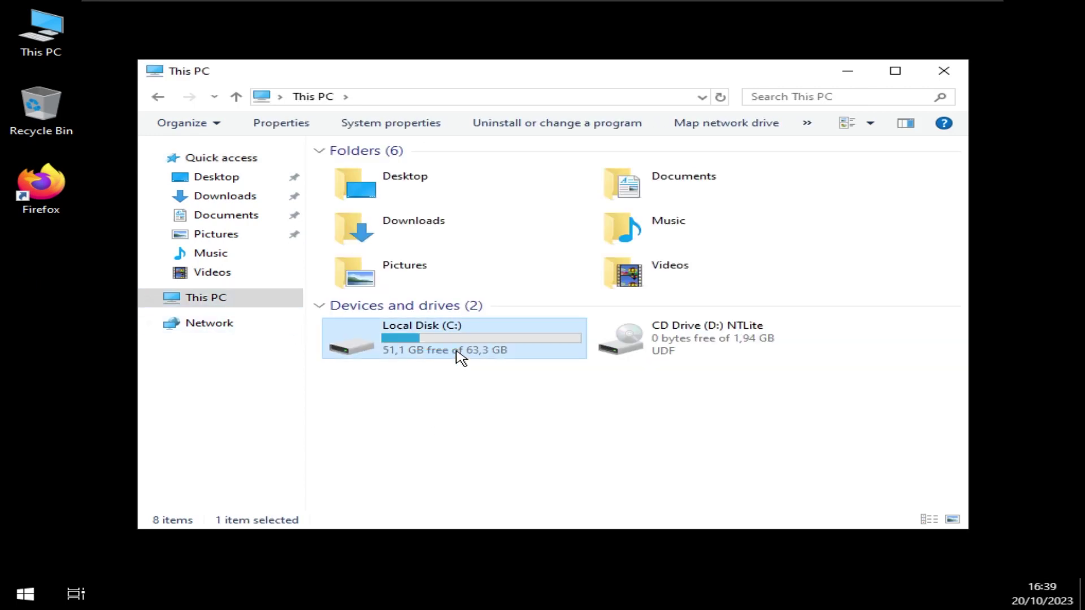
key(alt+Return)
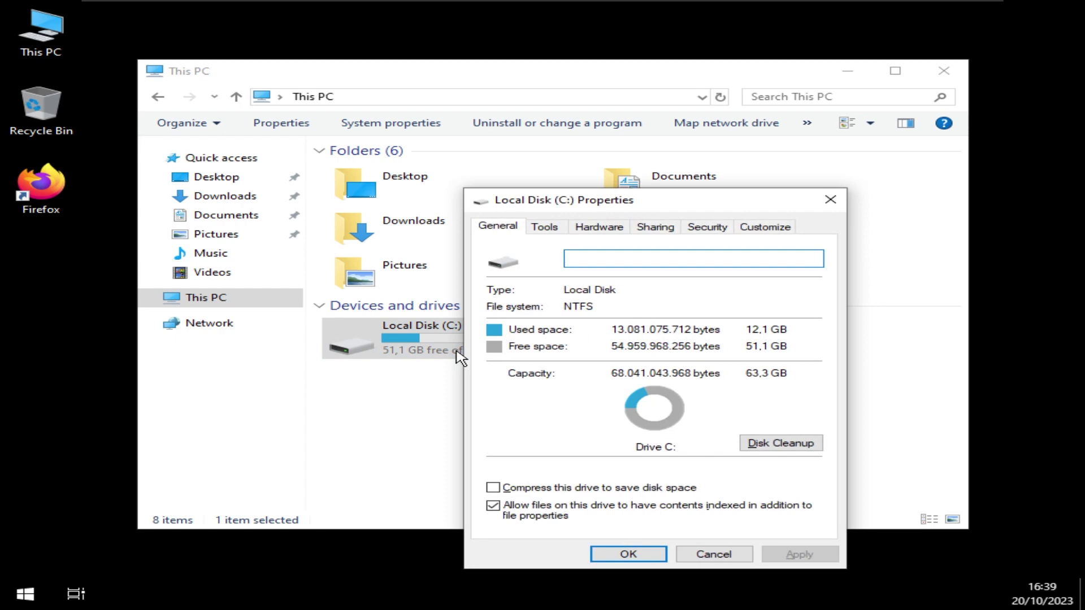
key(Escape)
key(alt+Return)
key(Escape)
key(super)
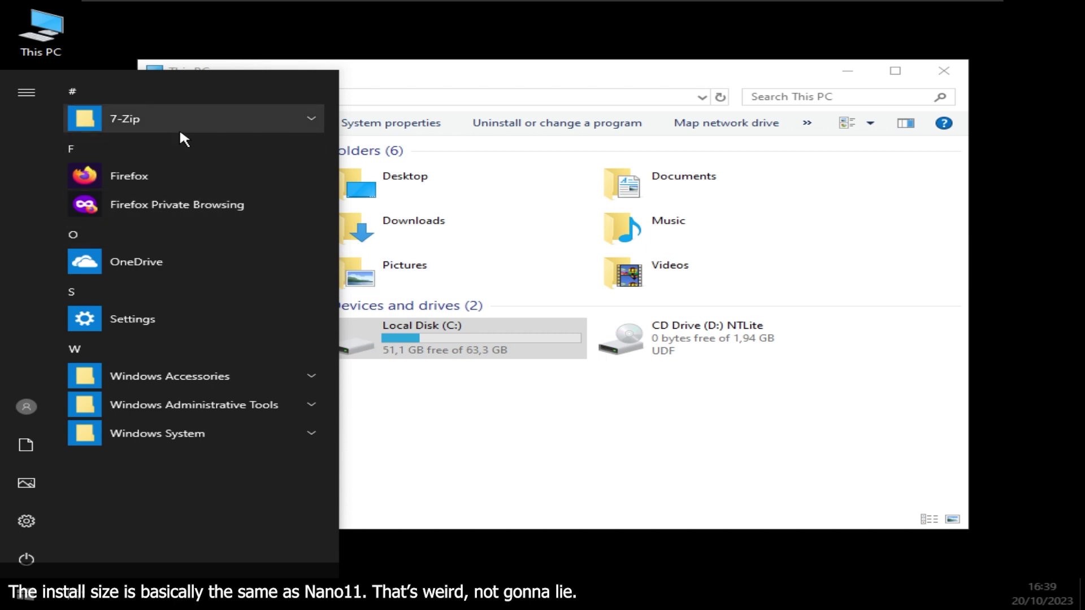
key(super)
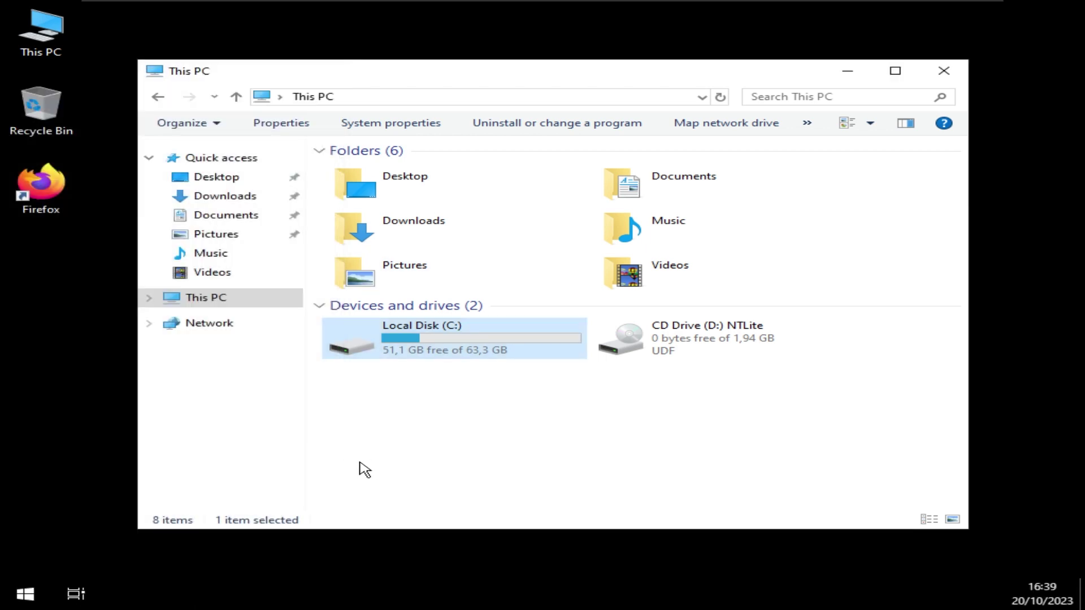
drag(380, 458, 473, 436)
key(super)
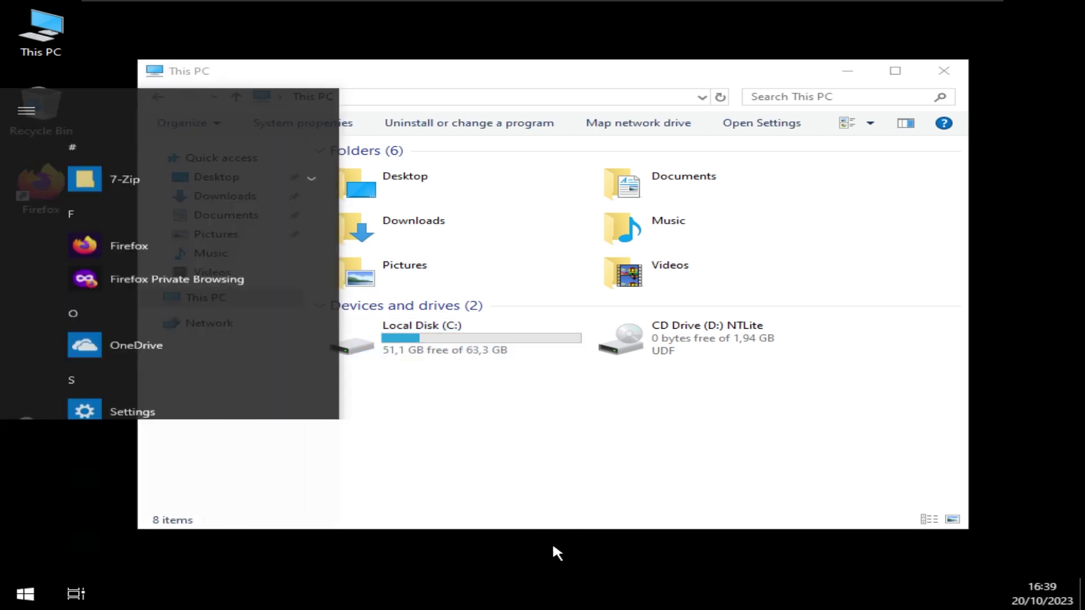
key(super)
right_click(277, 576)
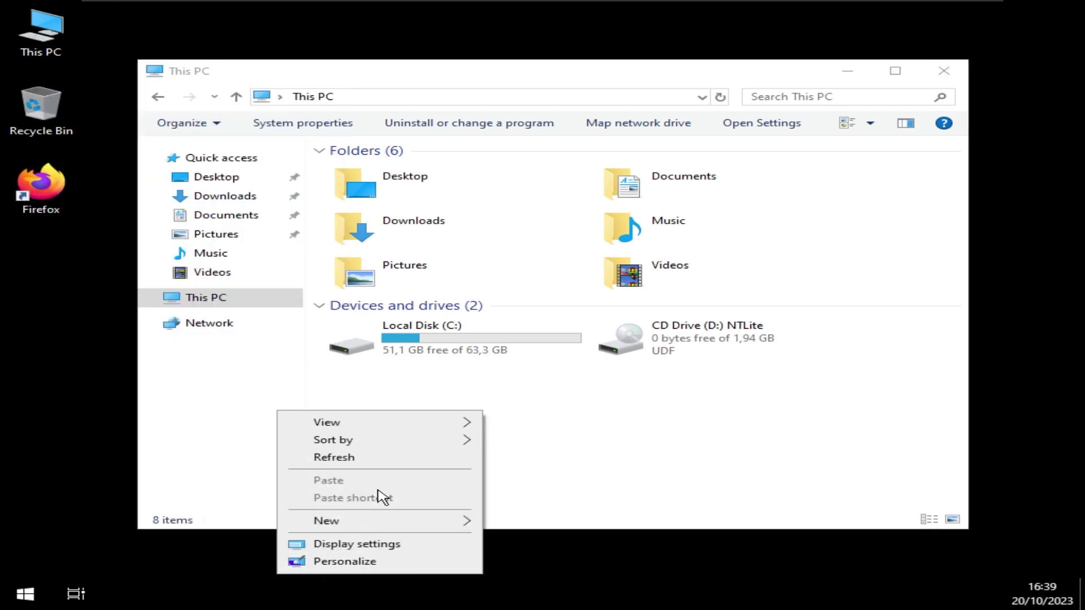
click(411, 376)
Browse Local Disk (C:) down to the Windows folder inside Windows\Web\Wallpaper to check for background images.
click(431, 356)
key(Return)
key(w)
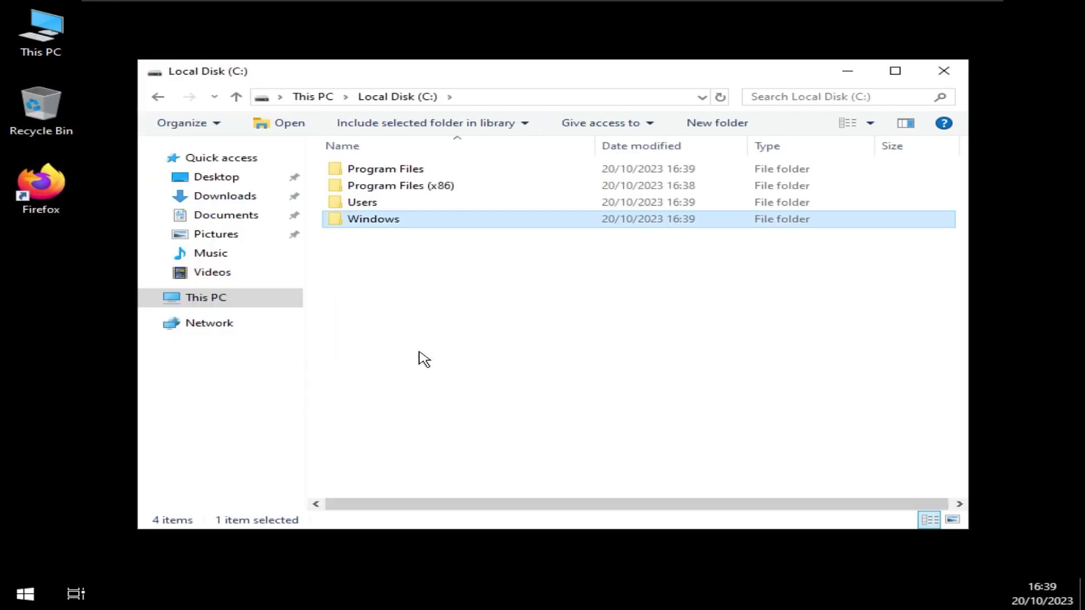
key(Return)
key(w)
key(Return)
key(w)
key(Return)
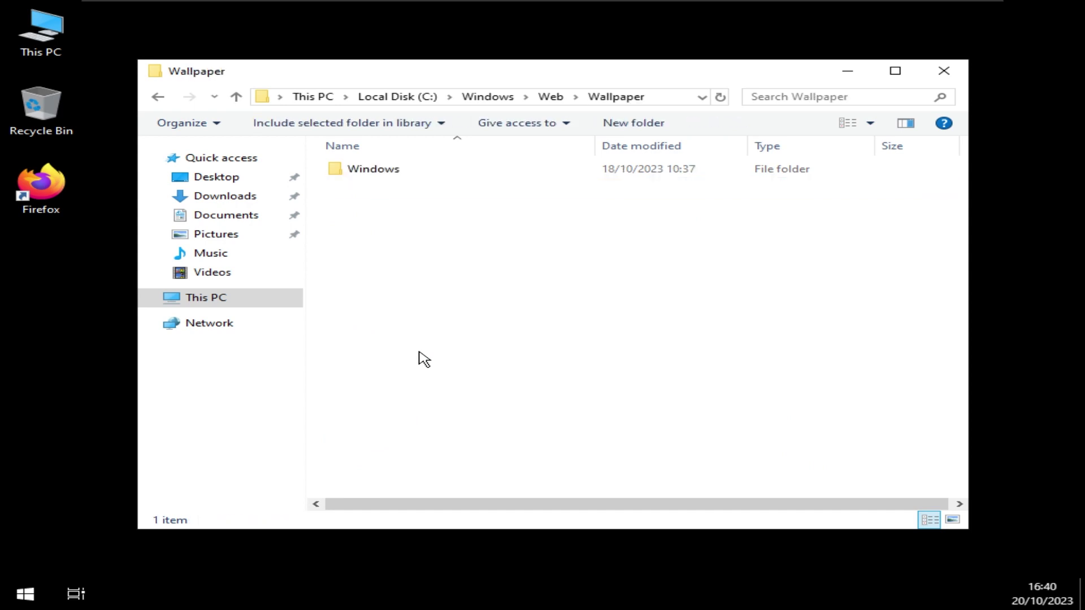
key(w)
key(Return)
Check the 4K and Wallpaper folders inside Windows\Web, and go back to Quick access.
key(BackSpace)
key(BackSpace)
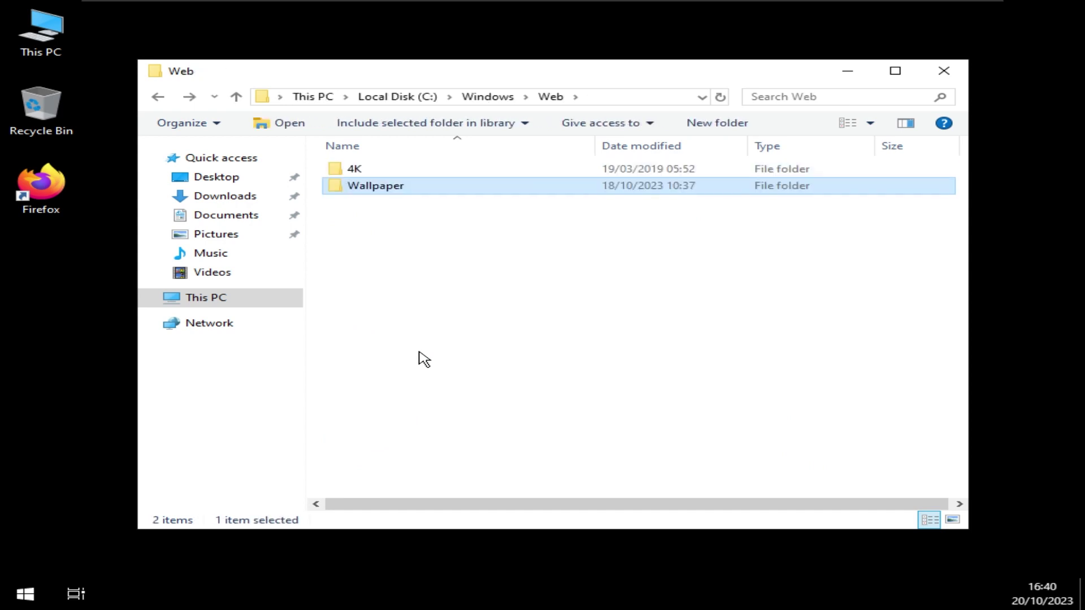
key(4)
key(Return)
key(BackSpace)
key(Return)
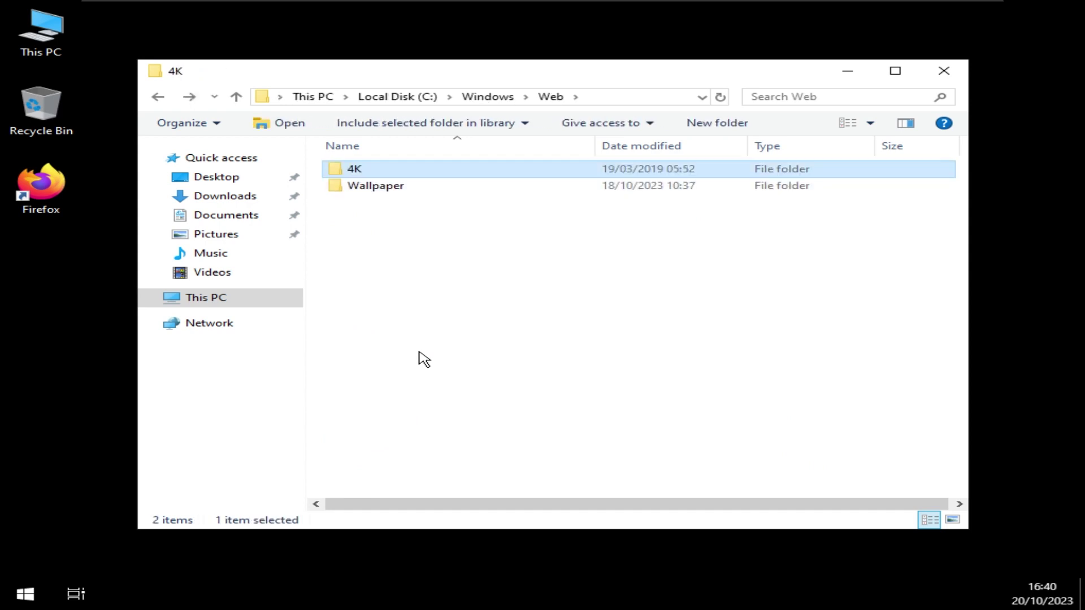
key(w)
key(Return)
key(BackSpace)
key(BackSpace)
key(BackSpace)
key(BackSpace)
key(BackSpace)
key(BackSpace)
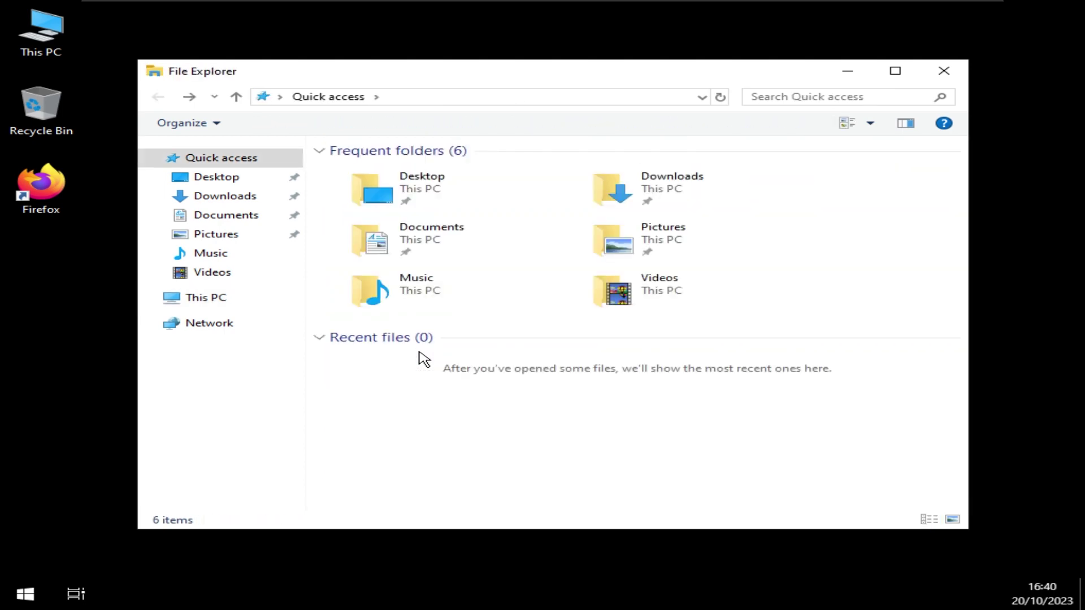
Open Task Manager in its detailed view and examine the CPU and memory performance.
key(super)
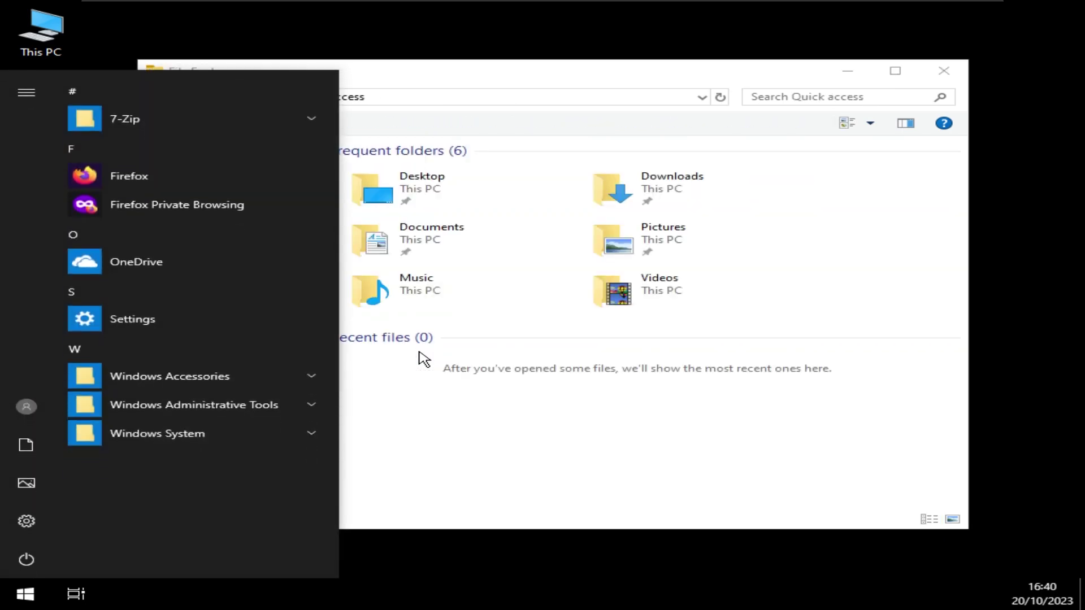
key(Escape)
key(ctrl+shift+Escape)
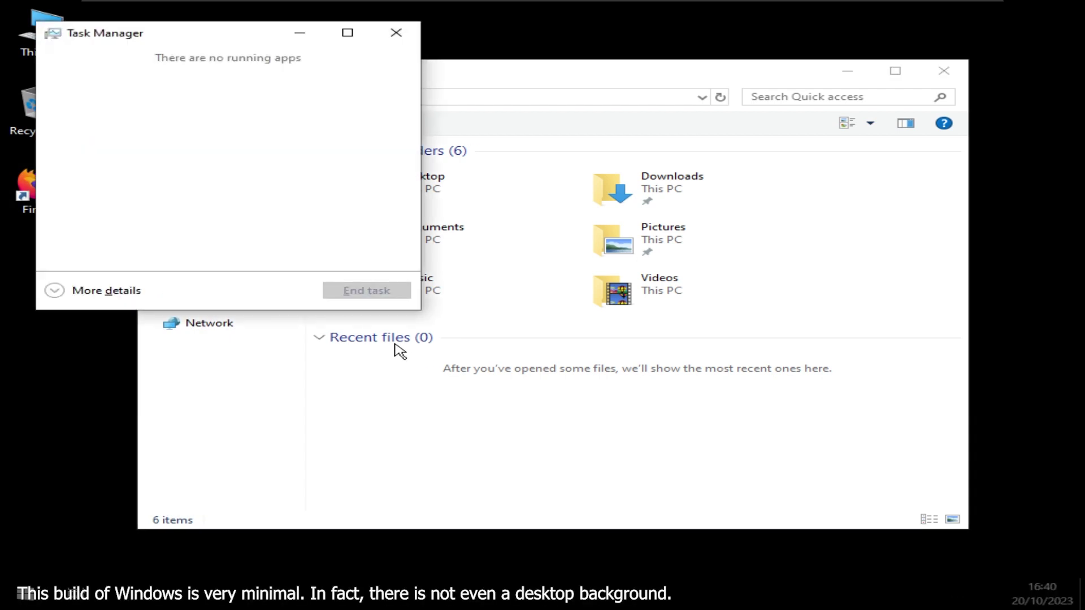
click(115, 291)
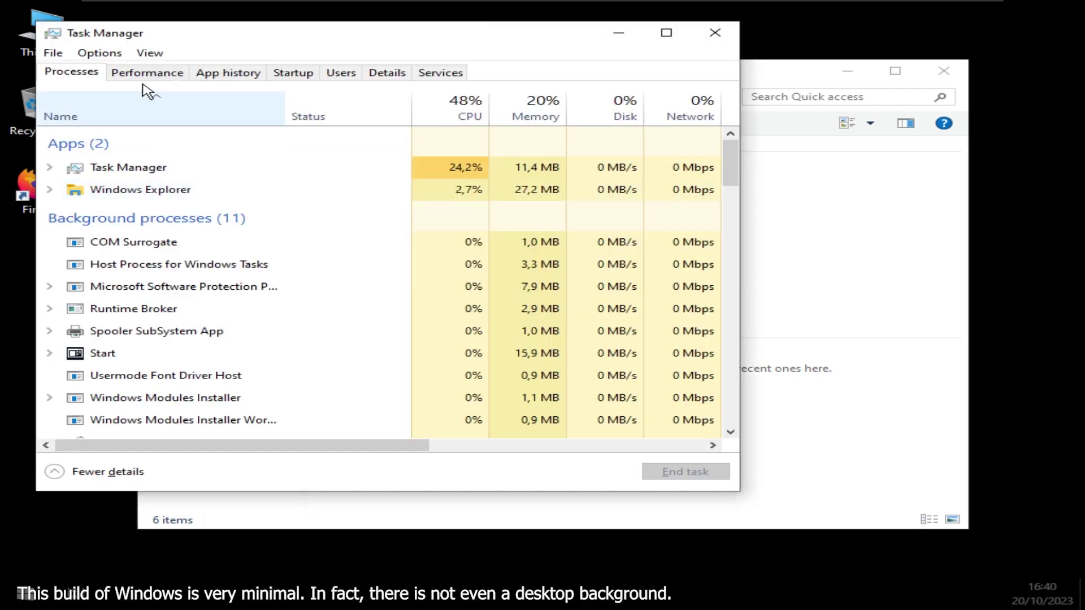
click(170, 73)
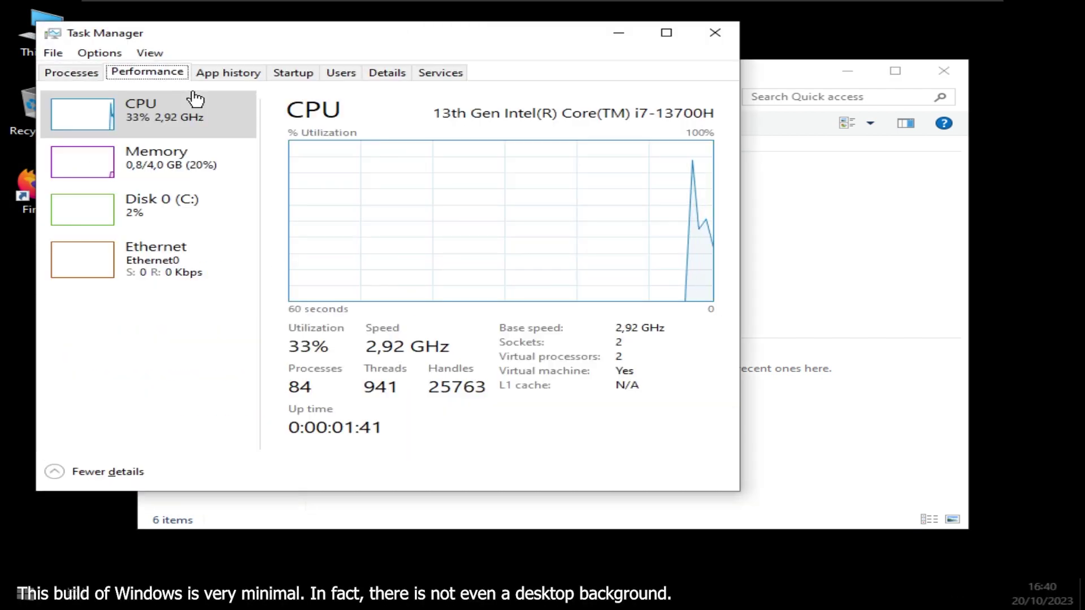
click(173, 163)
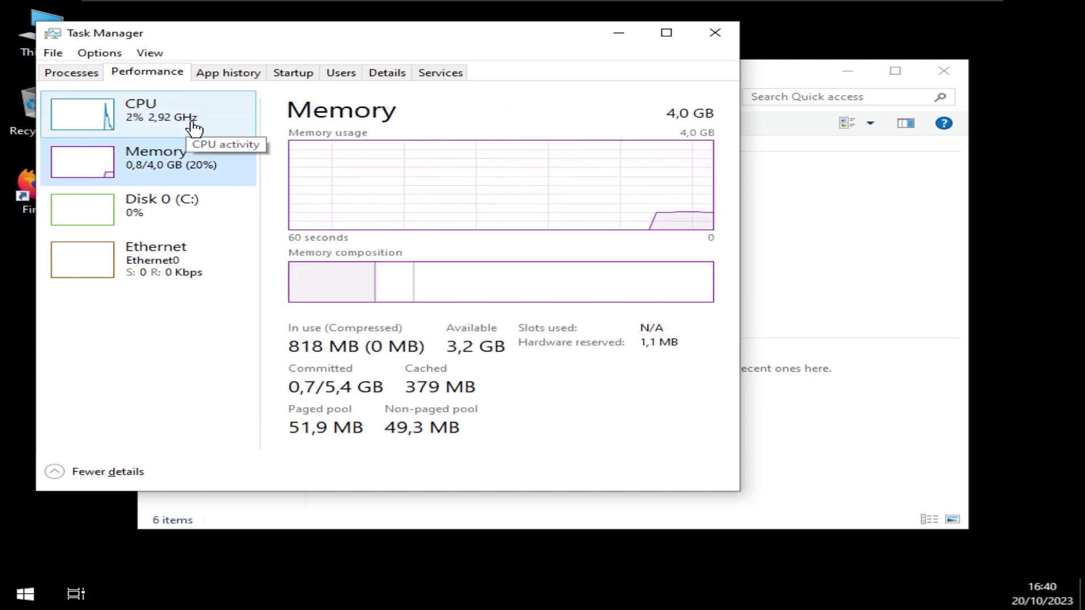
Show the CPU performance in Task Manager and change its graph to logical processors.
click(187, 126)
right_click(429, 192)
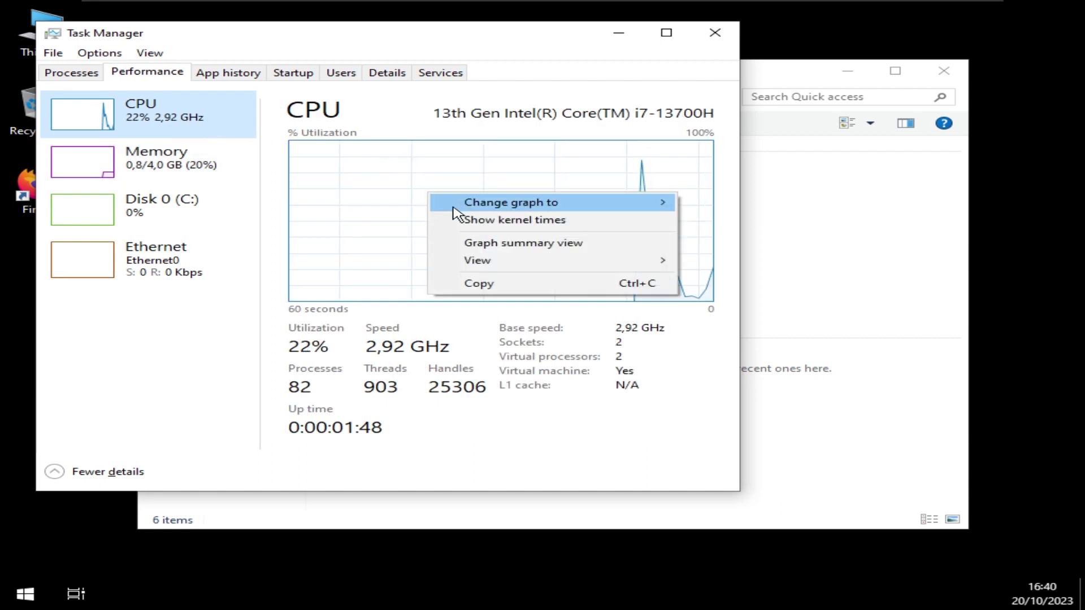
mouse_move(552, 202)
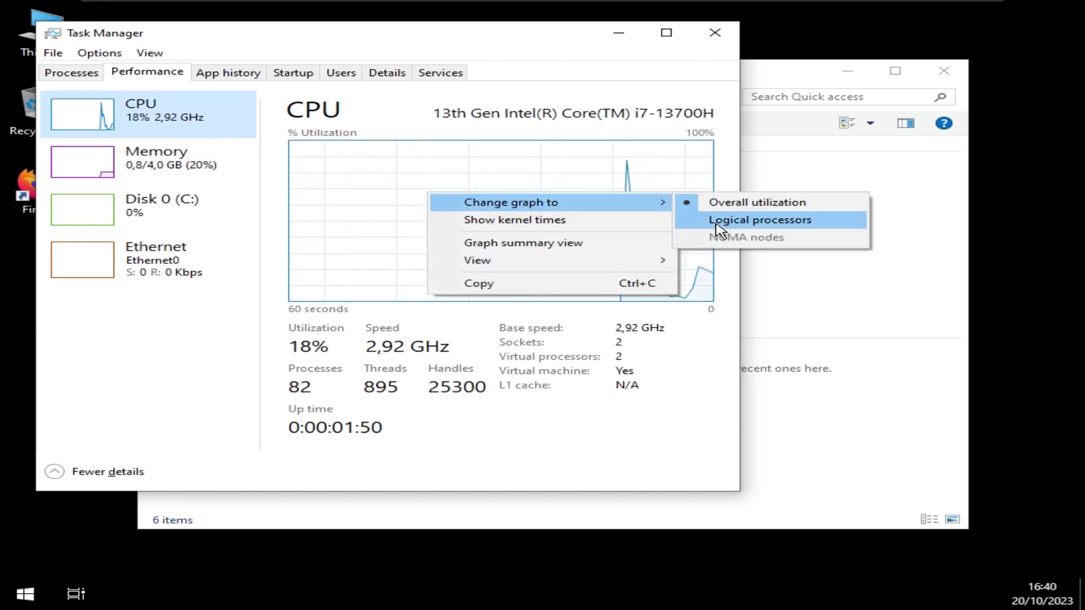
click(719, 224)
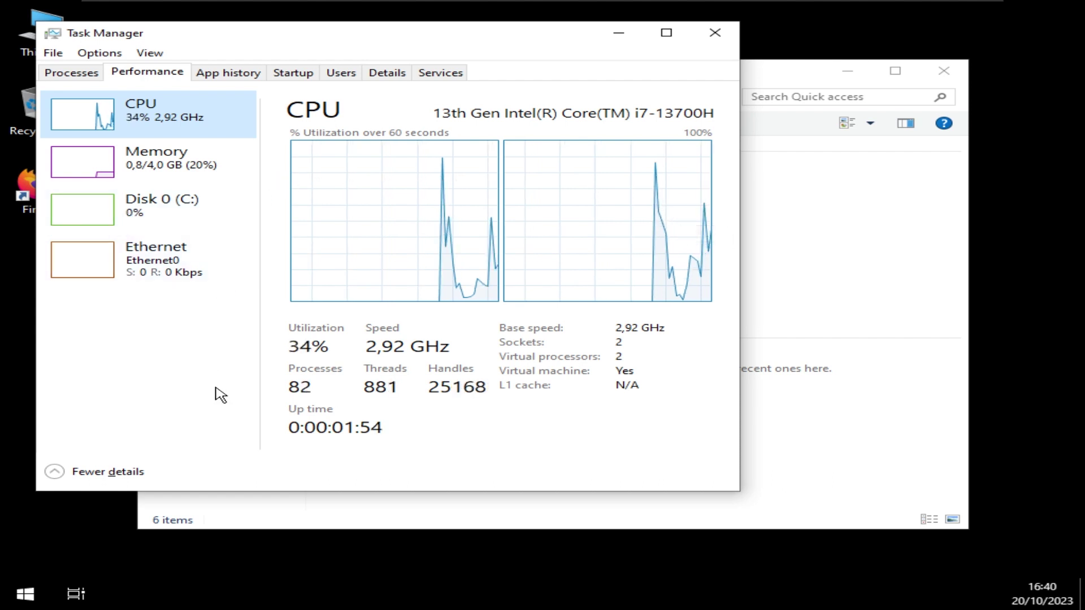
Run winver to examine the Windows version and build, and close the About Windows dialog.
key(super+r)
key(Escape)
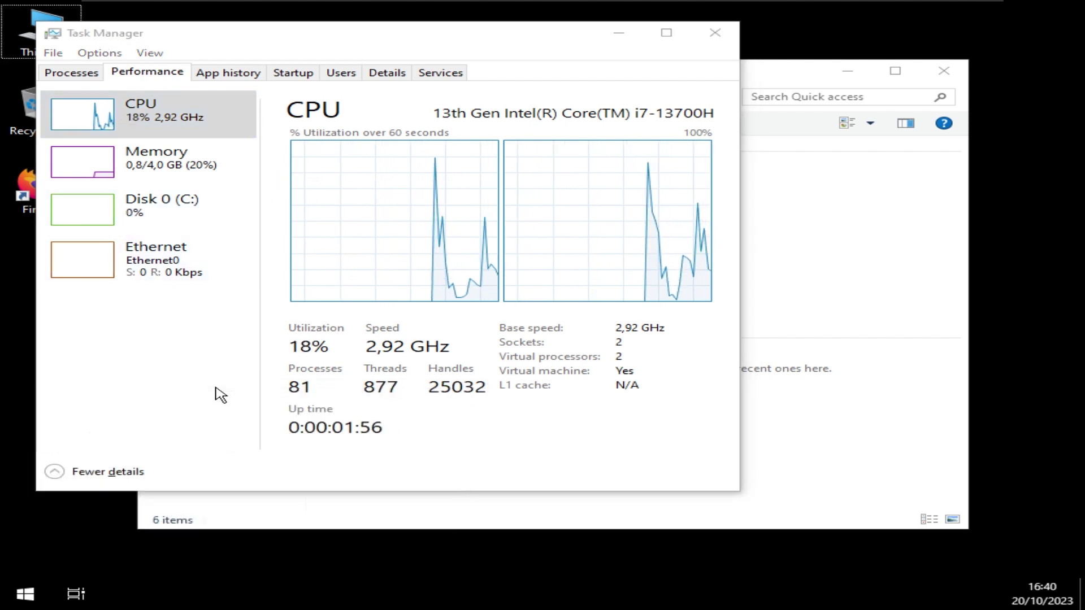
key(super+r)
text(er)
key(Return)
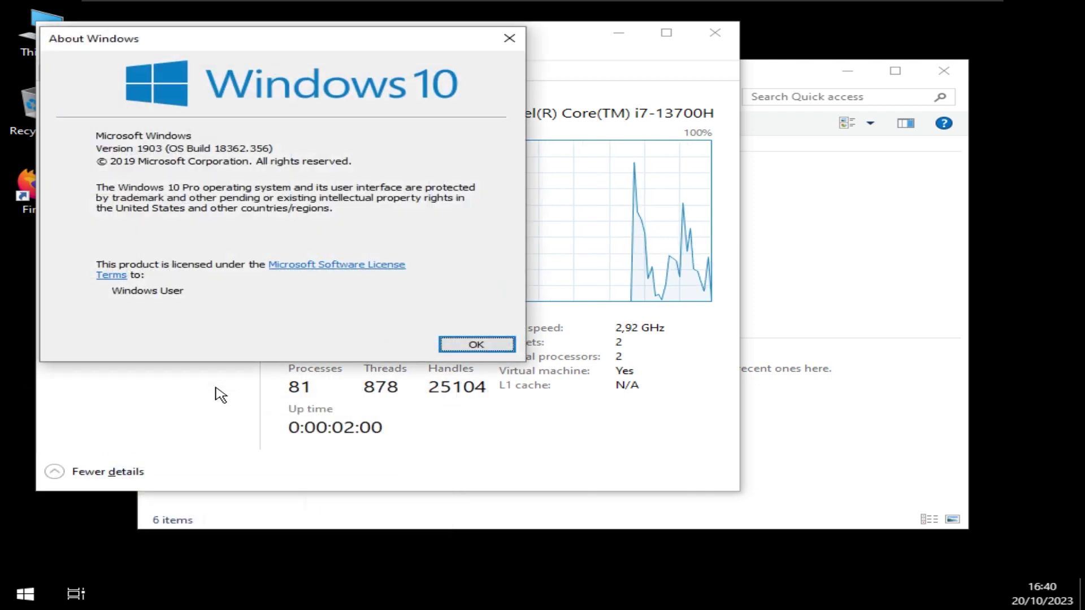
key(Return)
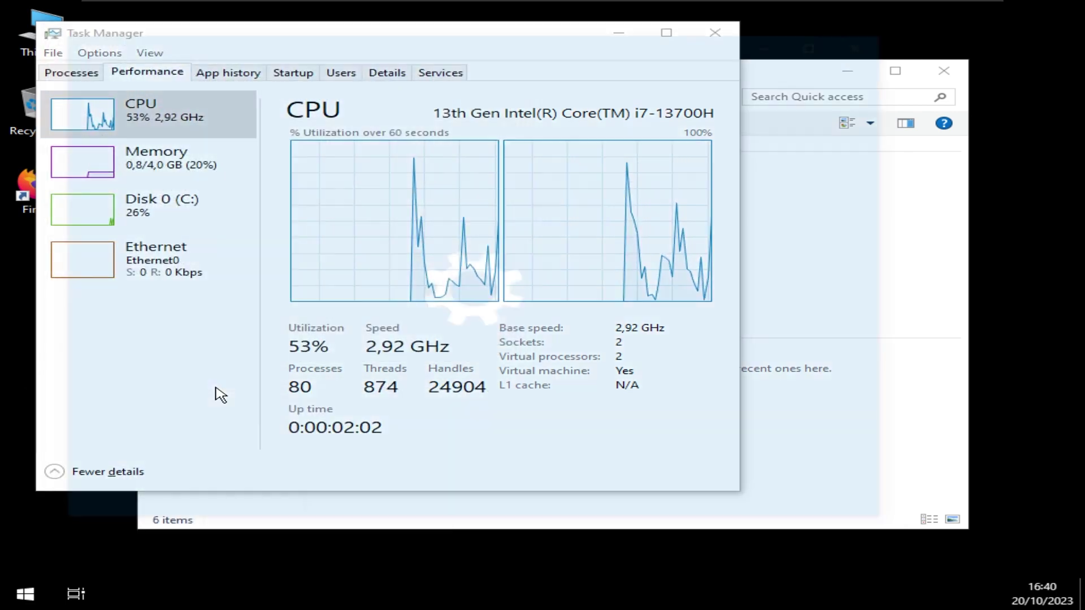
Open Windows Settings and examine the Background and Colors pages under Personalization.
key(super+i)
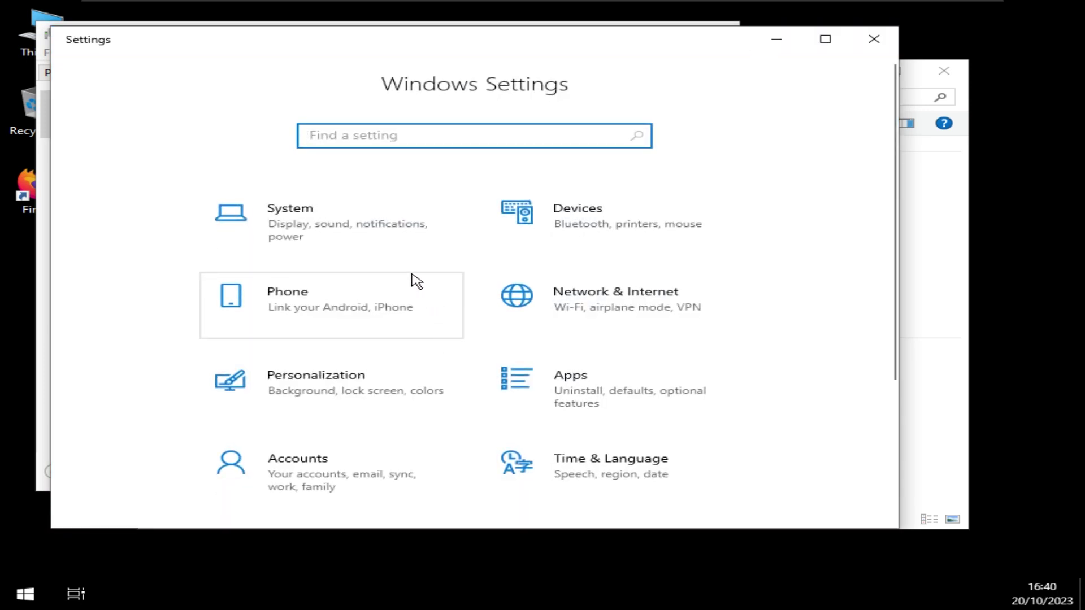
scroll(417, 281, down, 3)
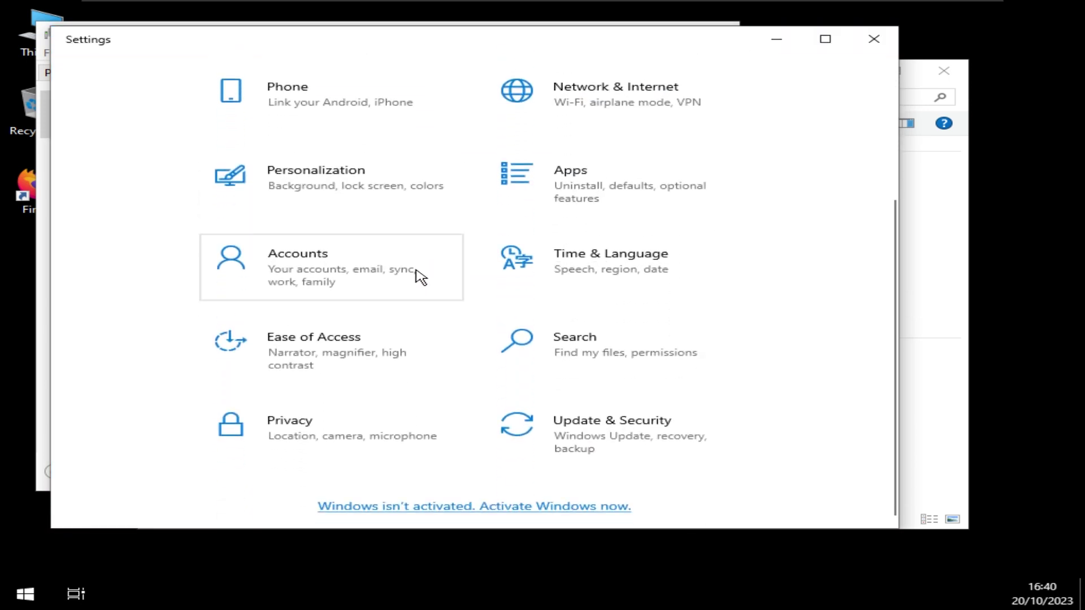
click(389, 215)
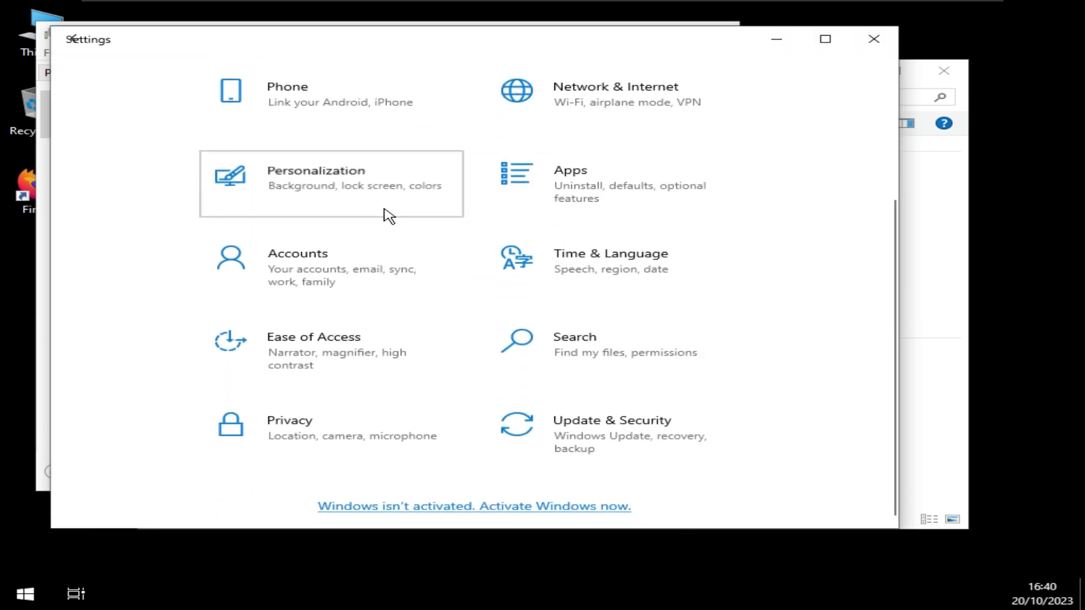
scroll(469, 268, down, 5)
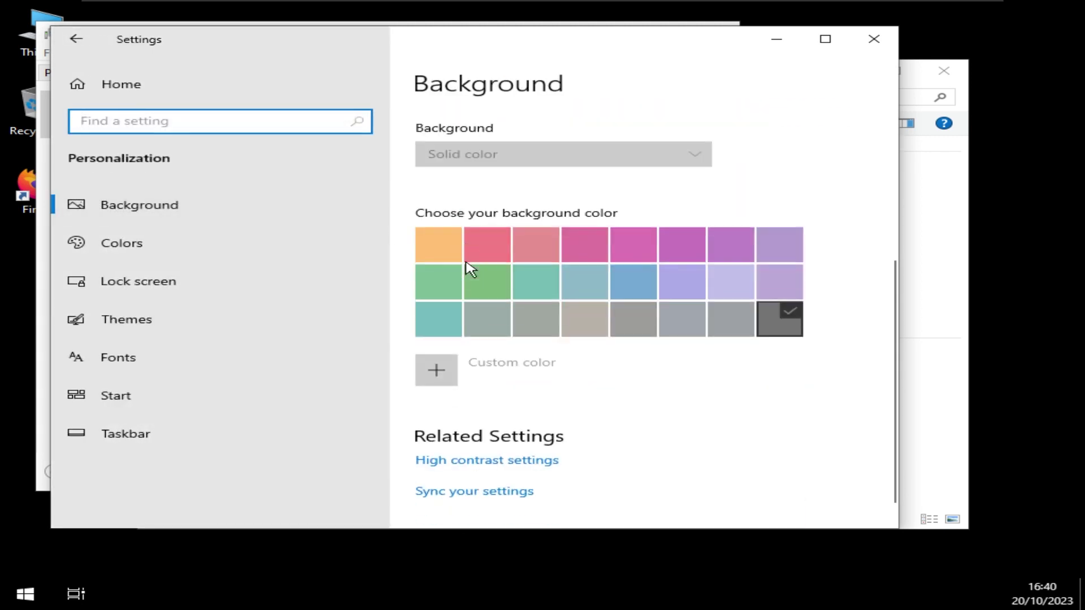
click(281, 238)
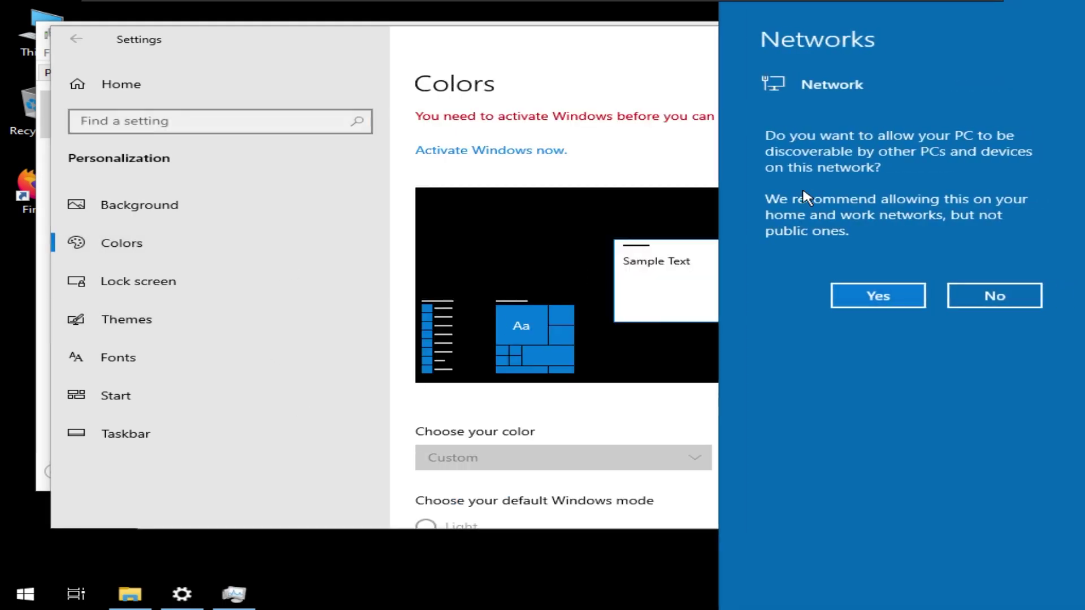
Allow the PC to be discoverable on the network, and close Settings, Task Manager and File Explorer.
click(851, 306)
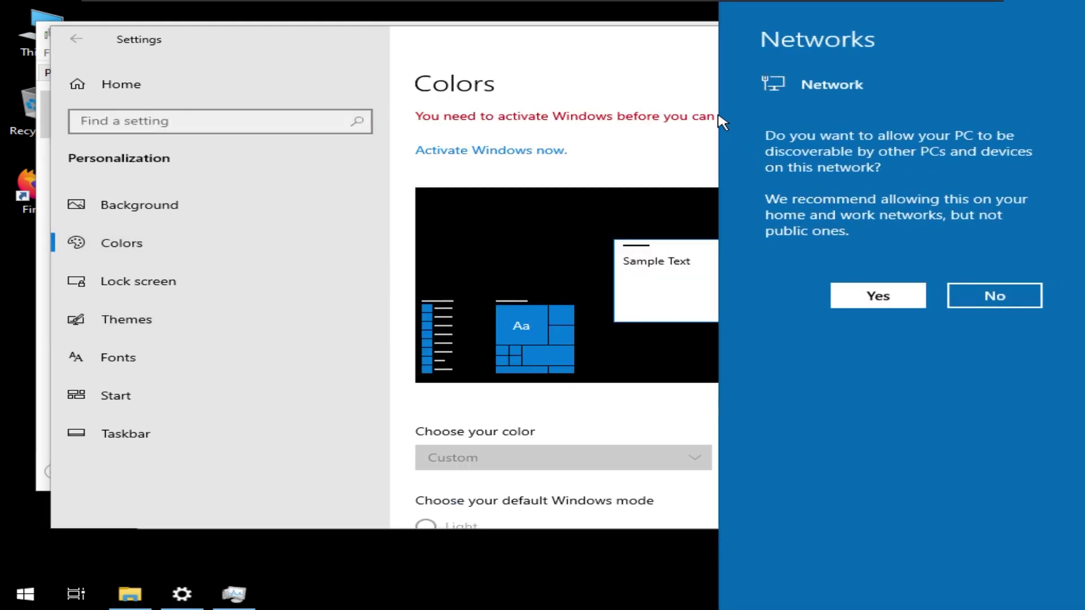
click(863, 35)
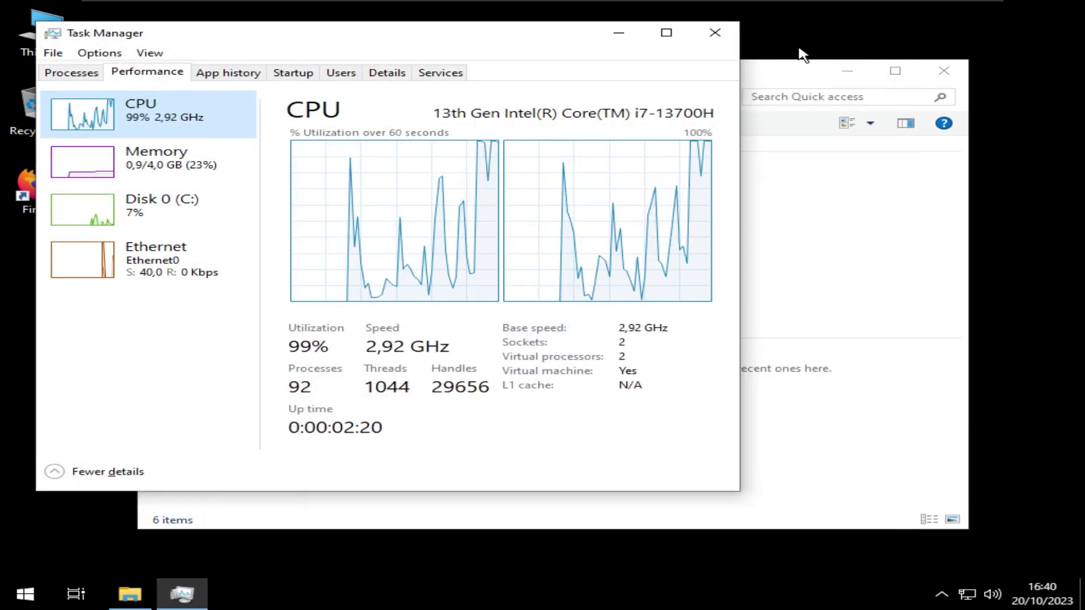
click(716, 32)
key(alt+F4)
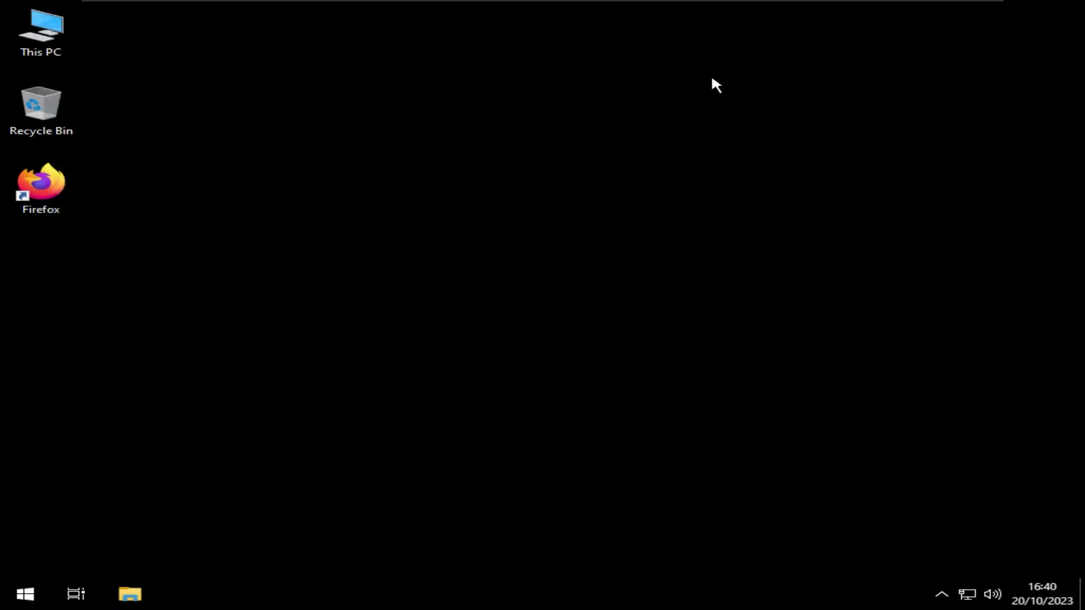
Start the VMware Tools update for the virtual machine.
drag(797, 170, 548, 400)
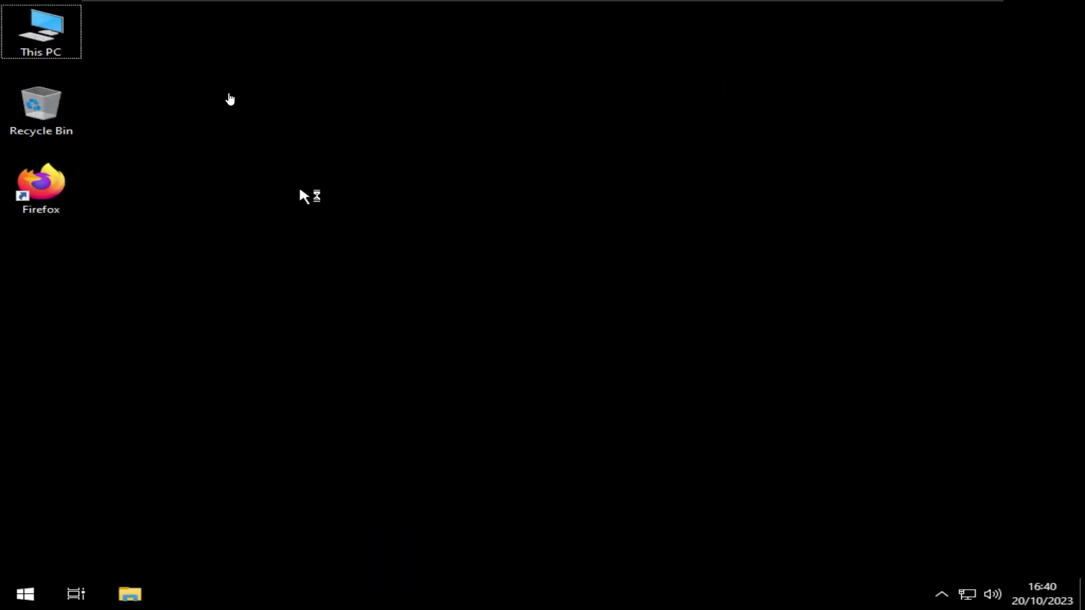
click(185, 7)
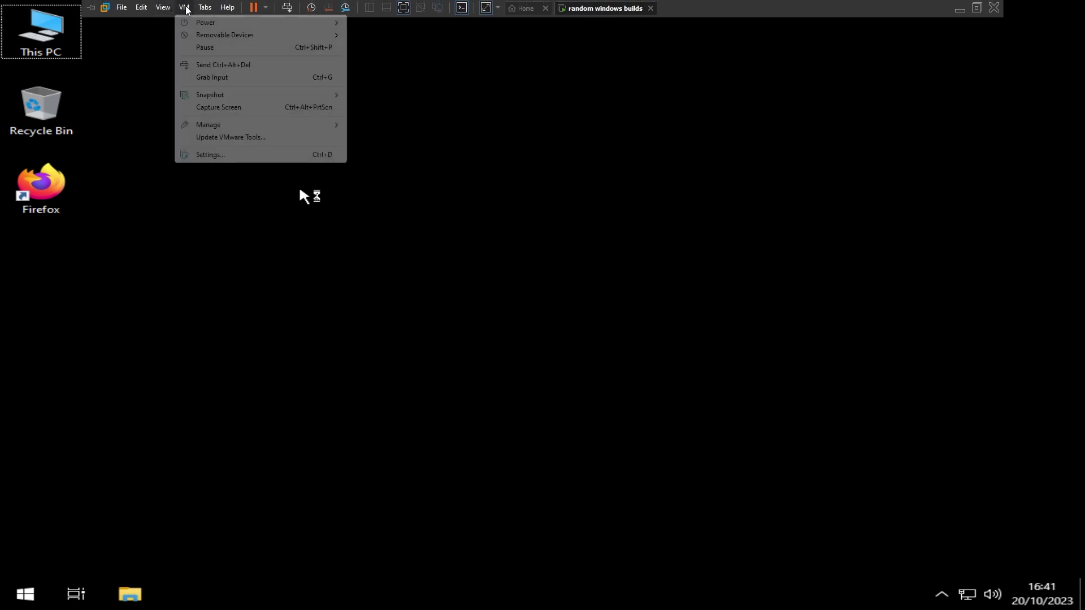
click(251, 137)
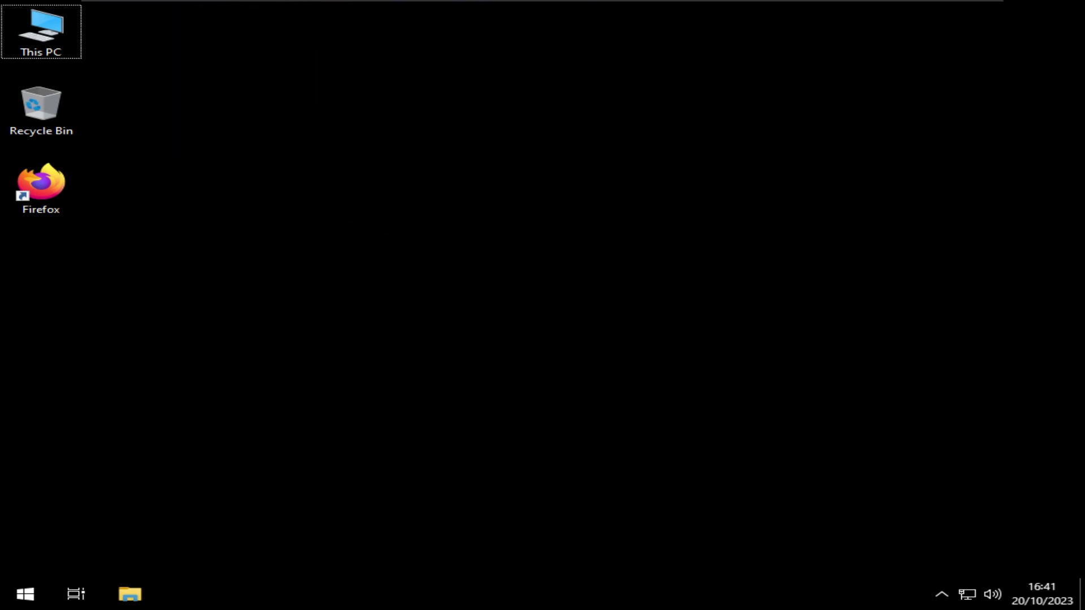
drag(765, 240, 346, 489)
drag(168, 524, 448, 348)
drag(390, 320, 516, 269)
Open the About Windows dialog again with winver.
key(super+r)
text(winver)
key(Return)
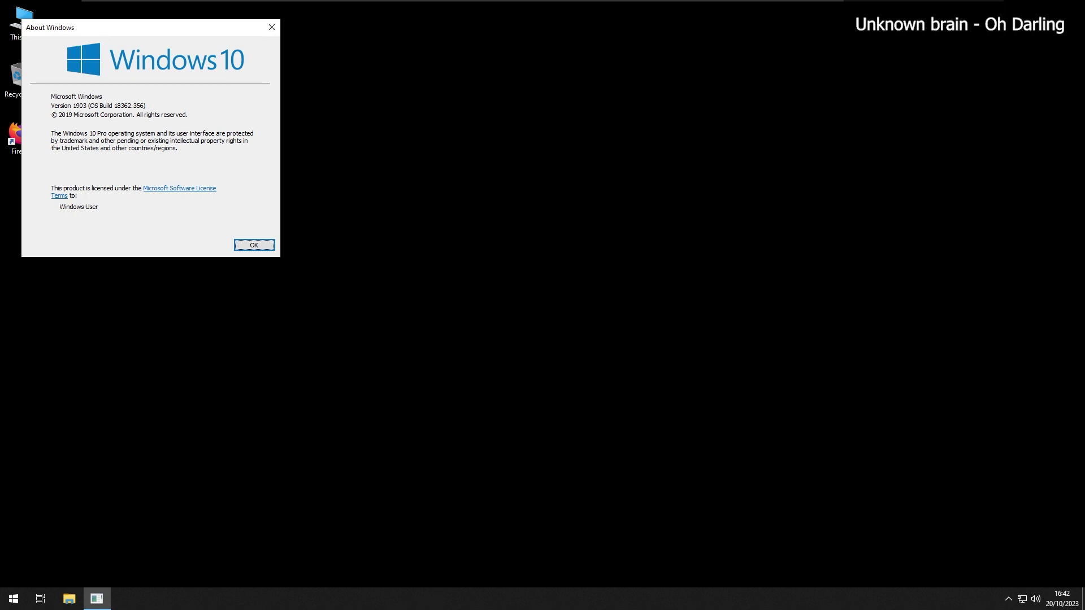
Switch to the host's File Explorer, examine the size of LiteOS mod.iso in its properties, and return to the virtual machine.
key(alt+Tab)
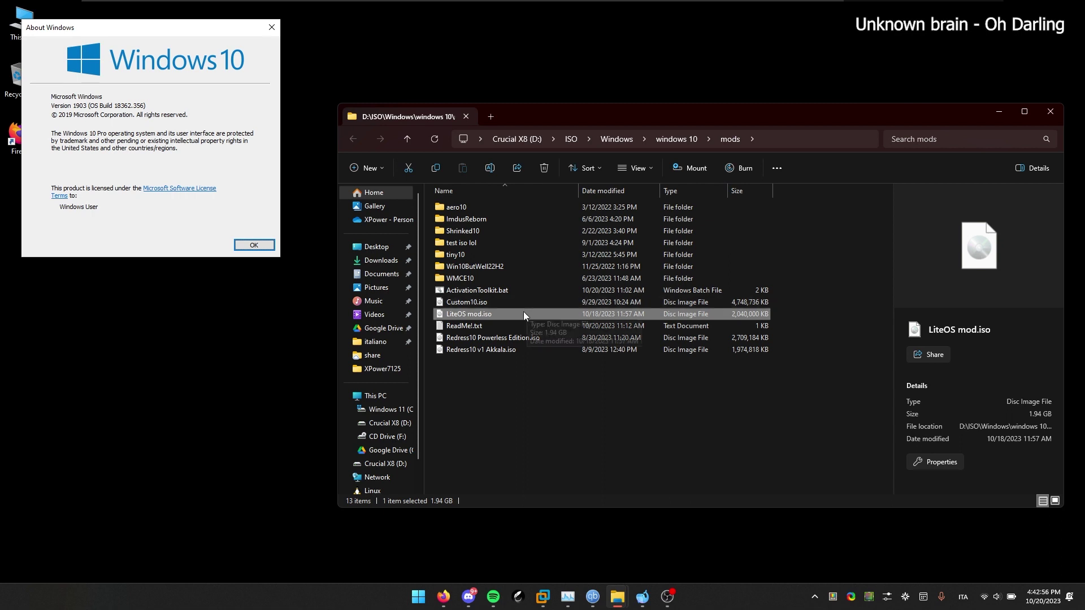
key(F2)
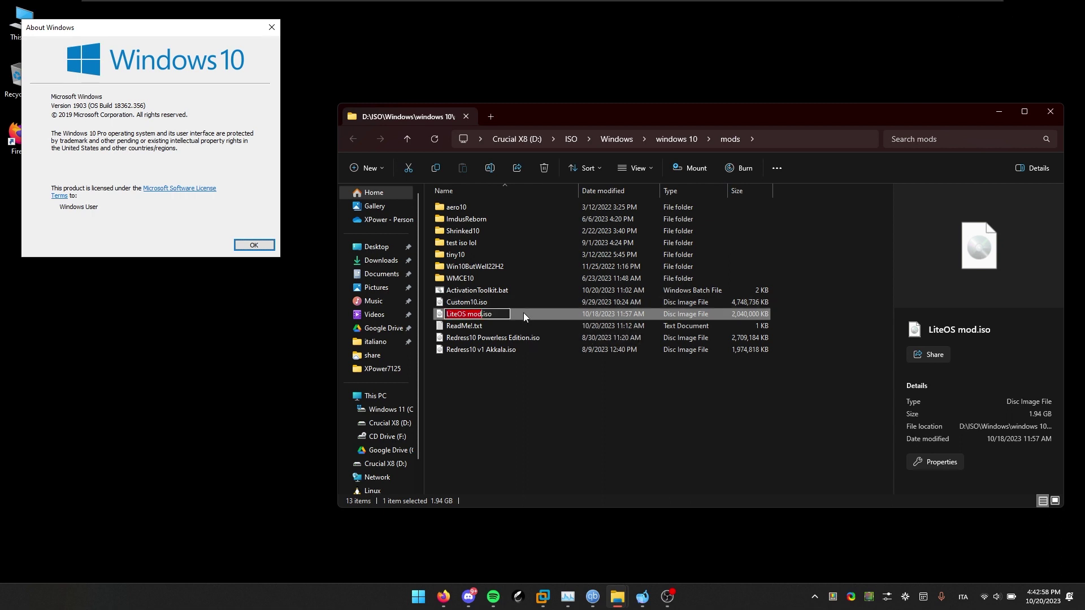
key(Escape)
key(alt+Return)
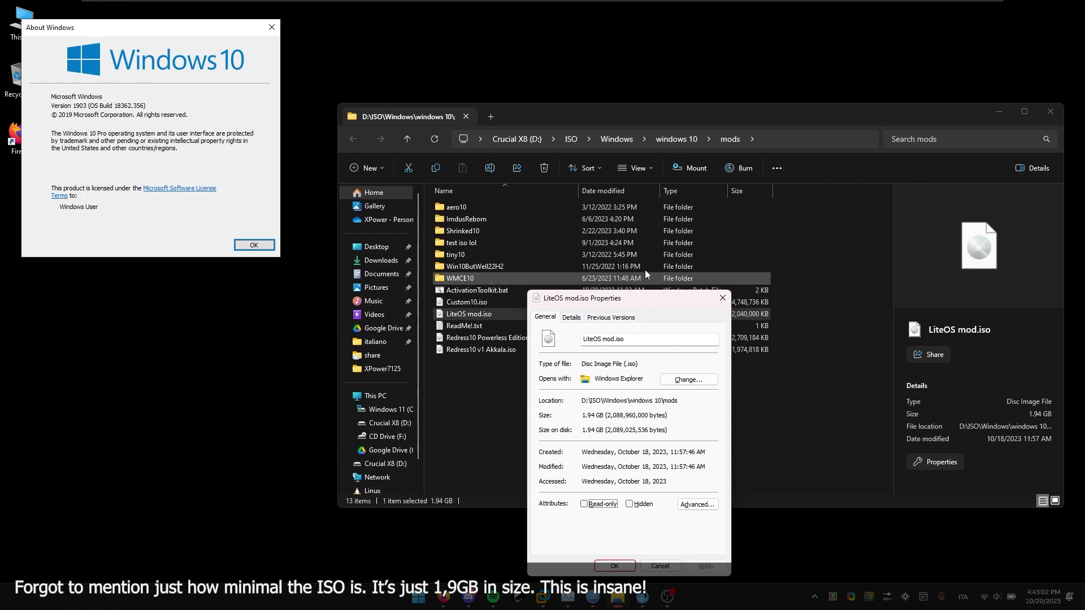
click(998, 112)
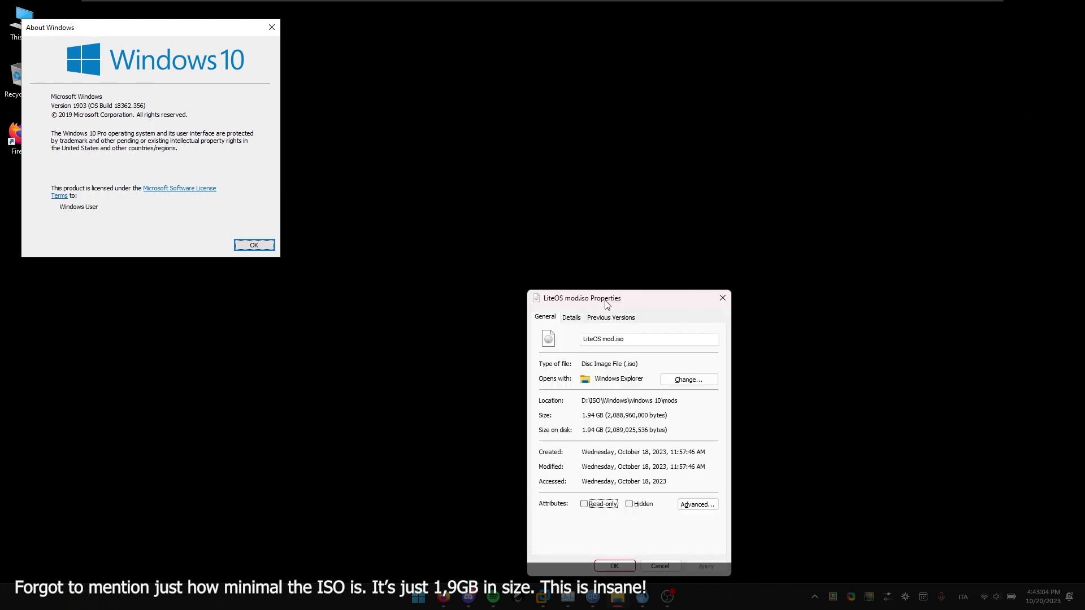
drag(607, 306, 926, 299)
click(397, 314)
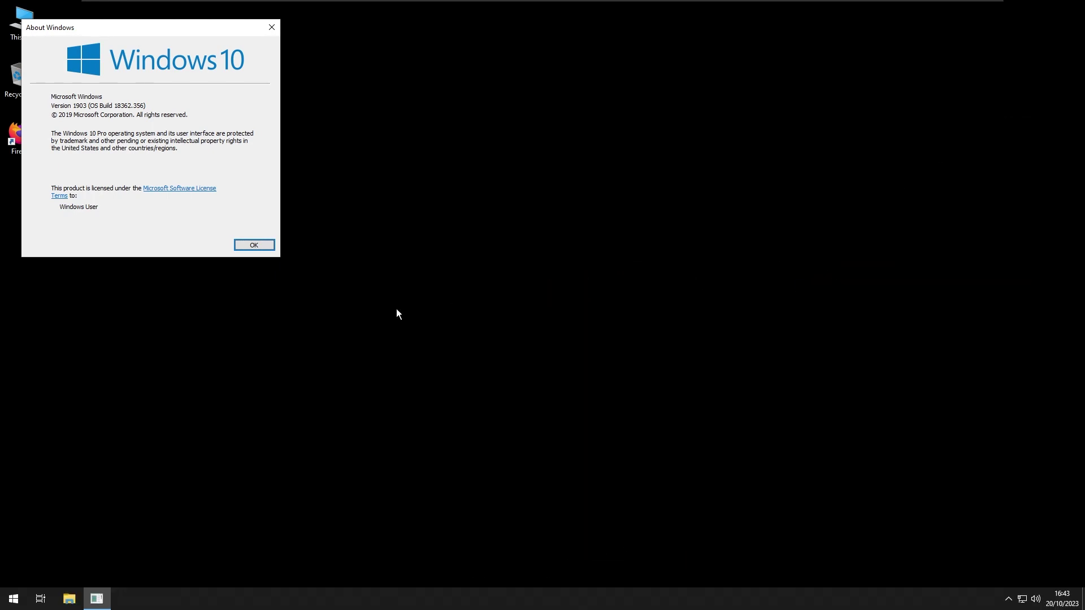
Close the About Windows dialog and launch Firefox.
key(Return)
key(super+r)
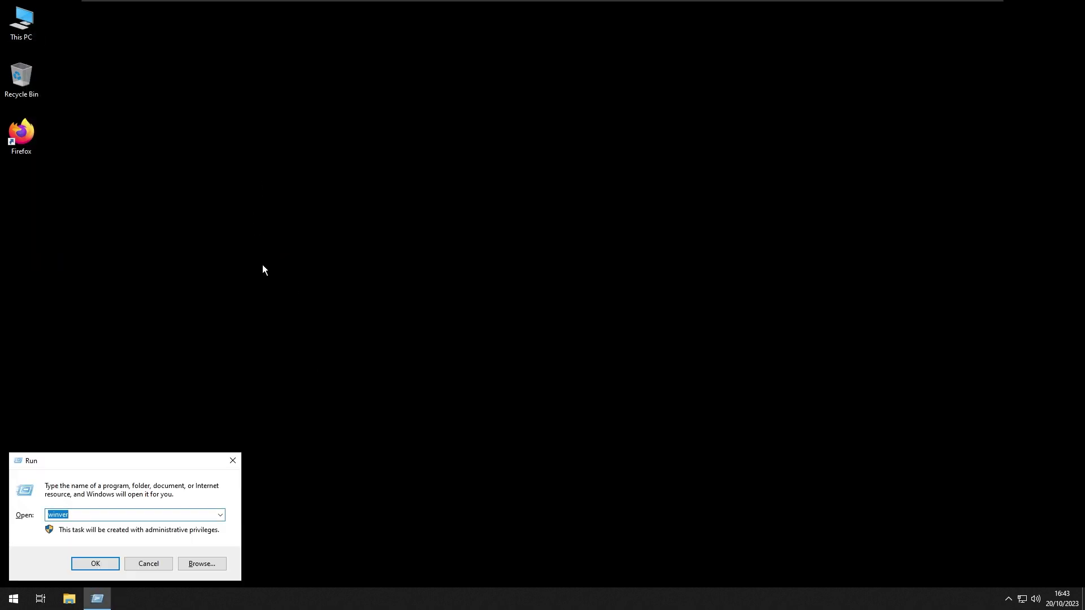
key(Escape)
key(super)
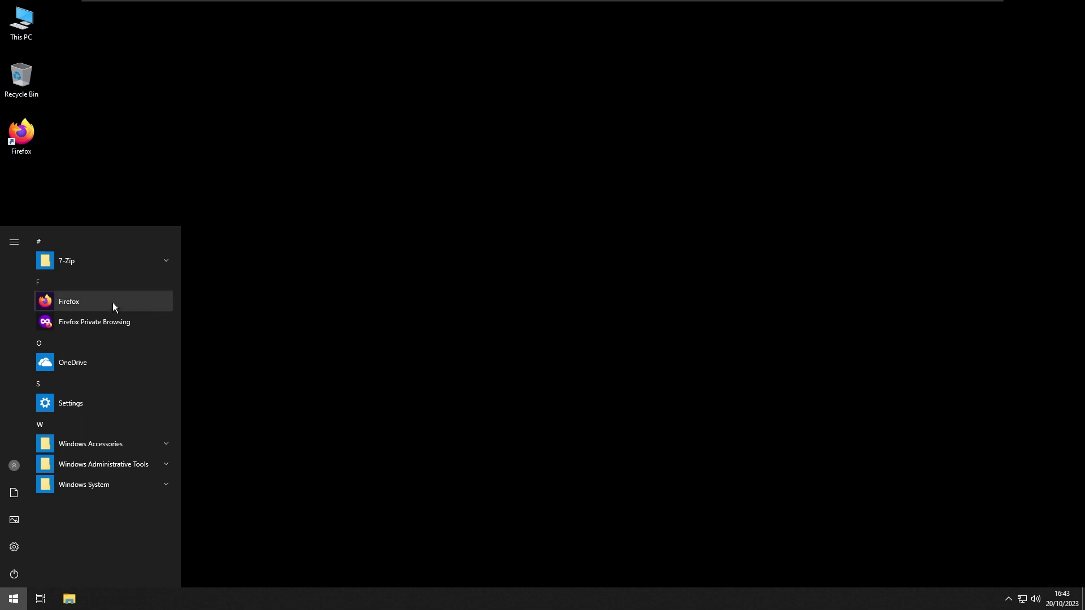
click(102, 308)
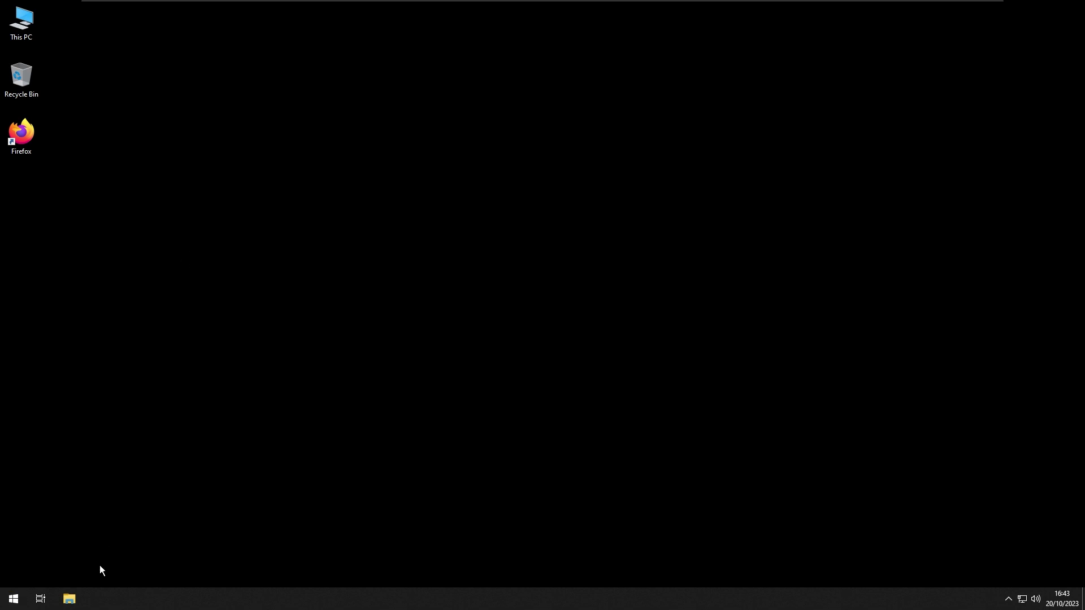
Unlock the taskbar, move it to the upper edge of the desktop, and lock it again.
right_click(100, 598)
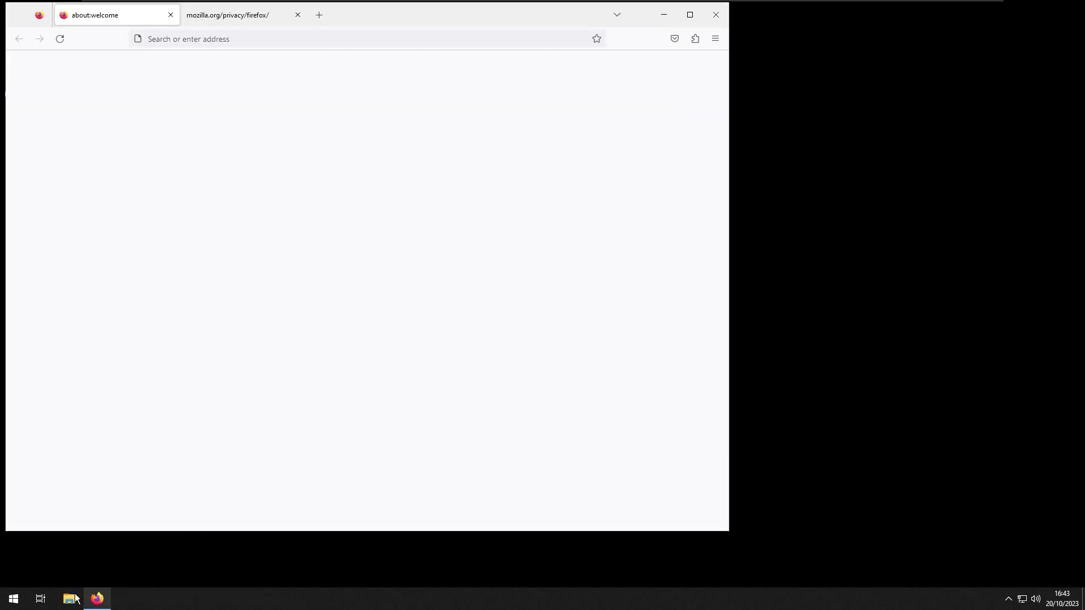
right_click(144, 599)
click(225, 562)
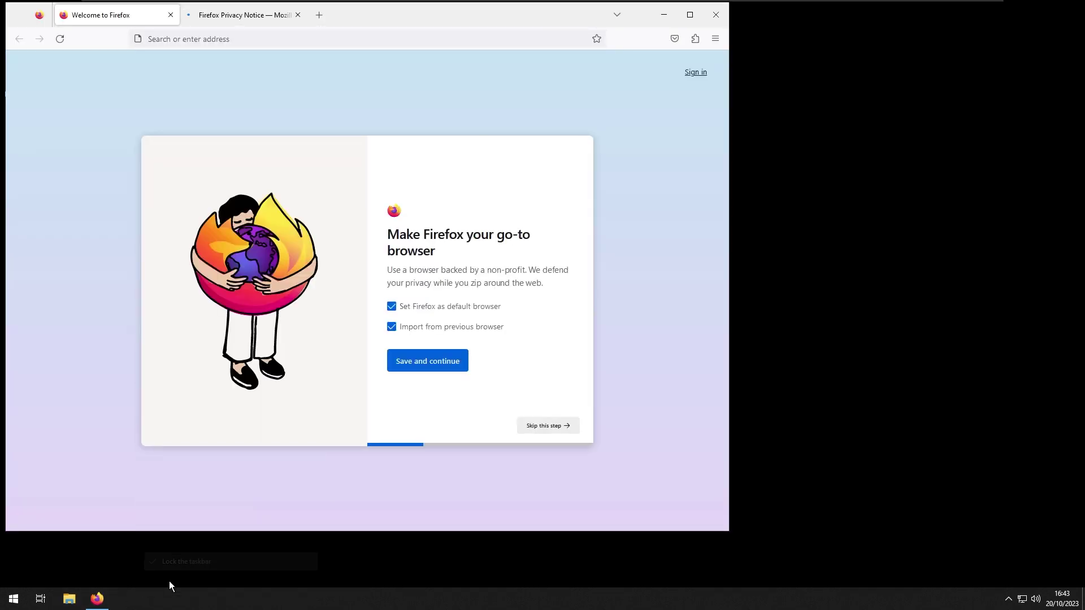
drag(153, 597, 327, 4)
right_click(328, 4)
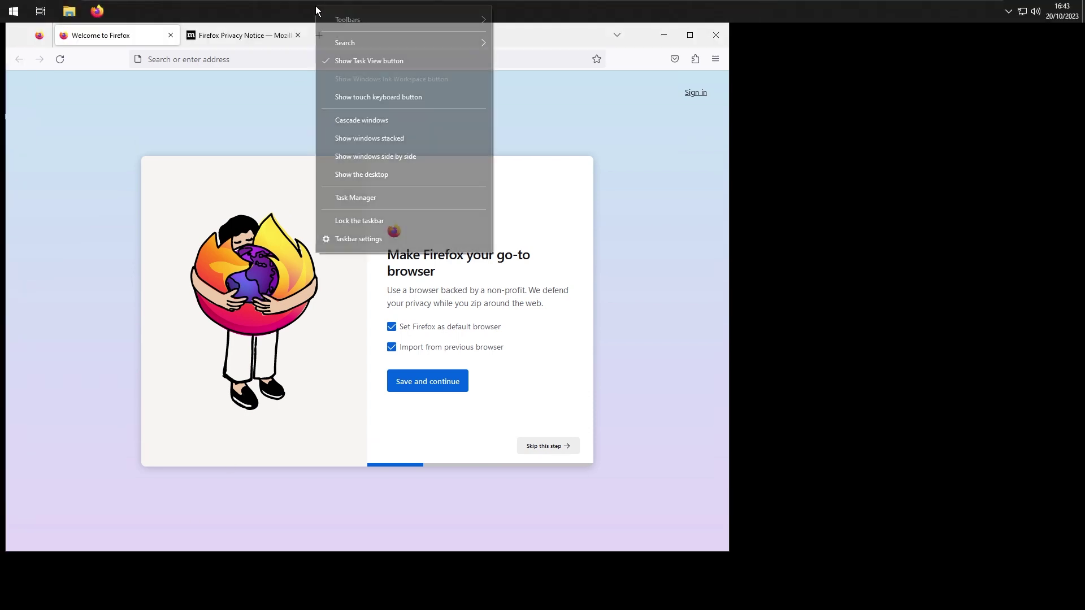
click(407, 226)
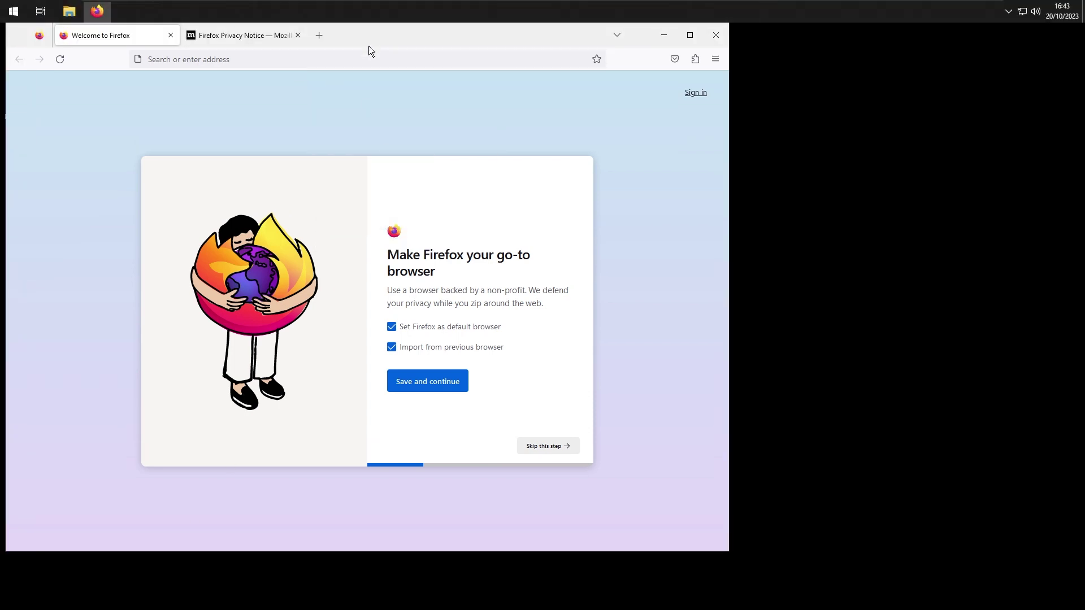
click(367, 57)
text(youtube.com/)
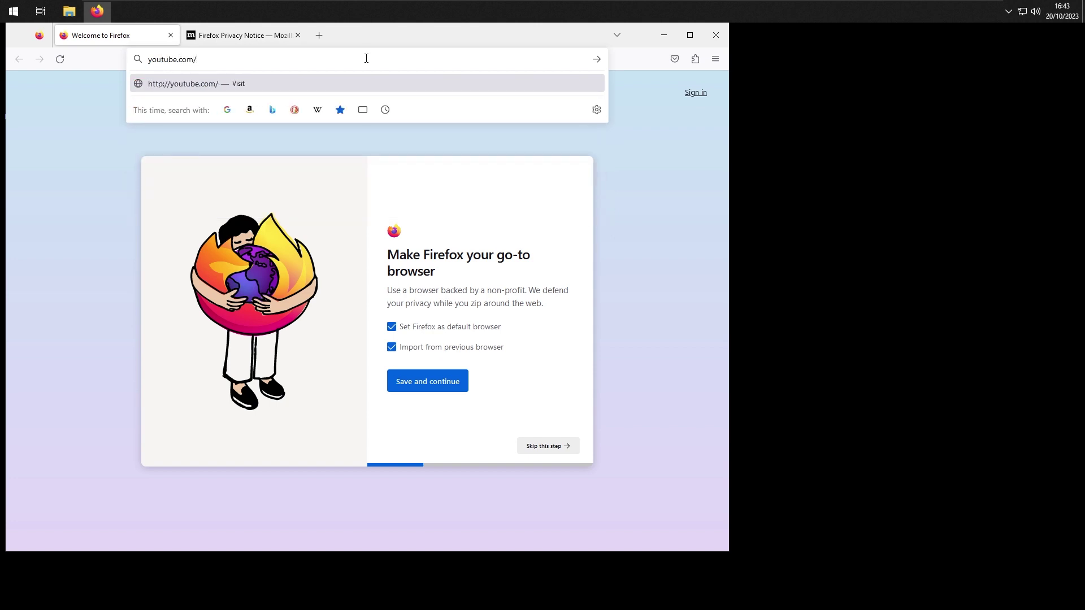
text(@xpower71)
key(Return)
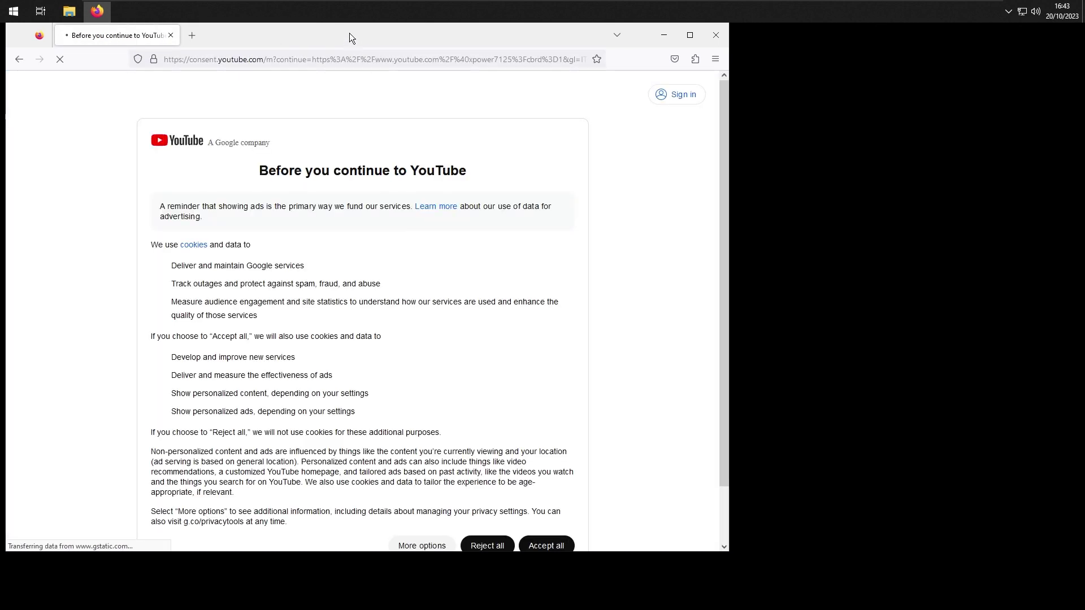
Move the Firefox window nearer the middle of the desktop and resize it to be wider and shorter.
drag(349, 32, 441, 54)
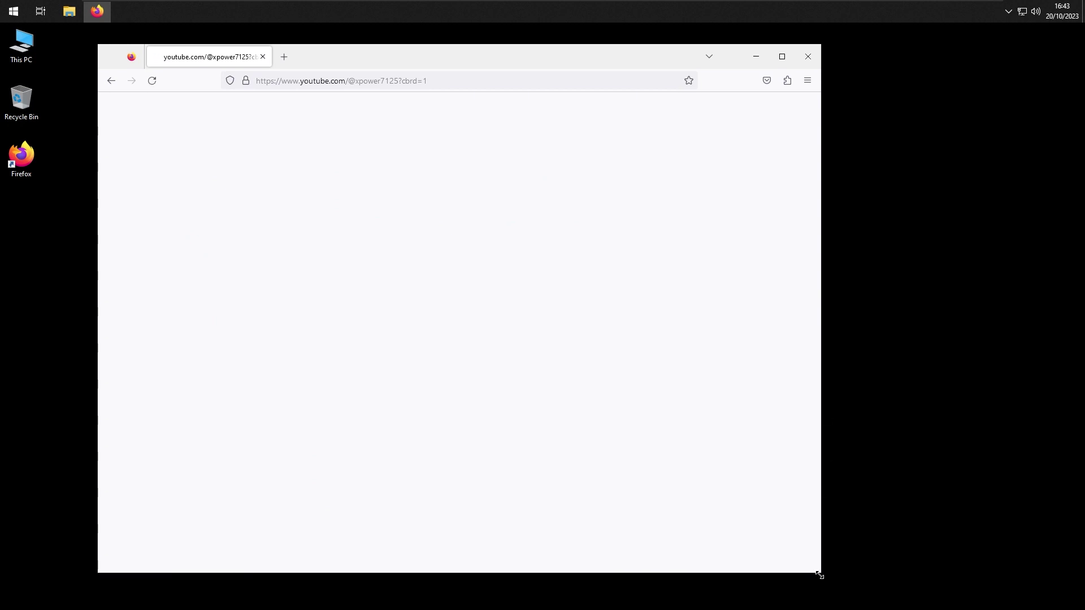
drag(821, 573, 891, 487)
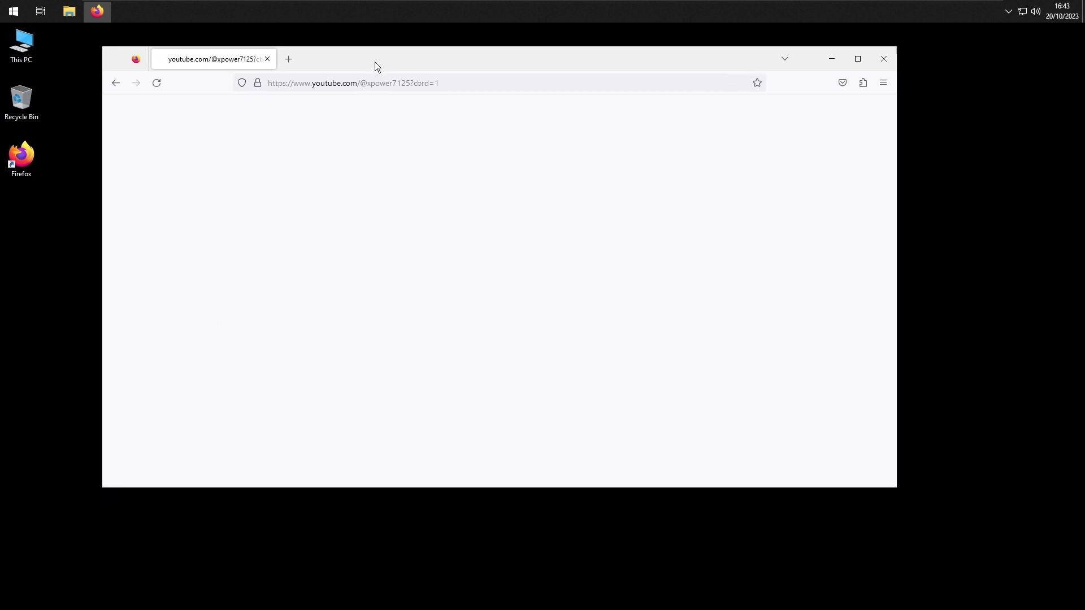
drag(375, 62, 432, 75)
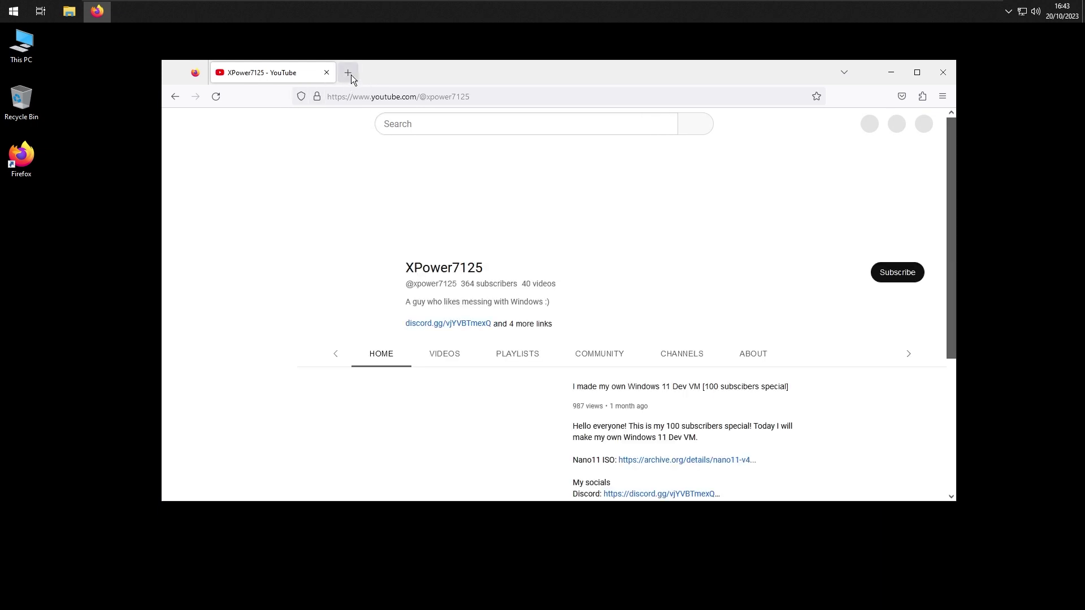
Skim the open YouTube channel page and close the Firefox window.
scroll(465, 401, down, 3)
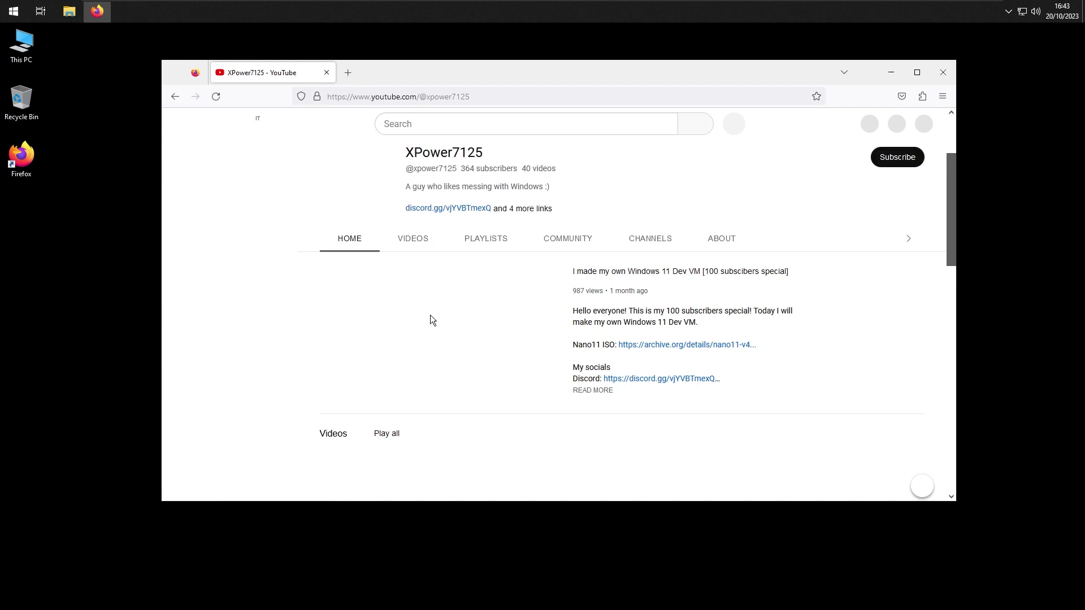
key(alt+F4)
right_click(353, 308)
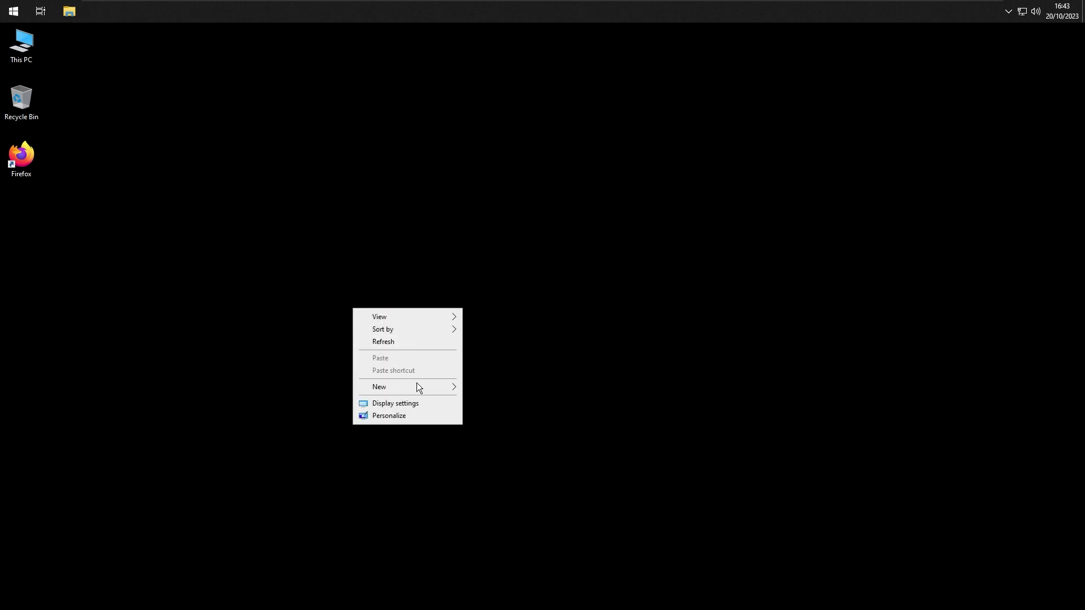
click(233, 358)
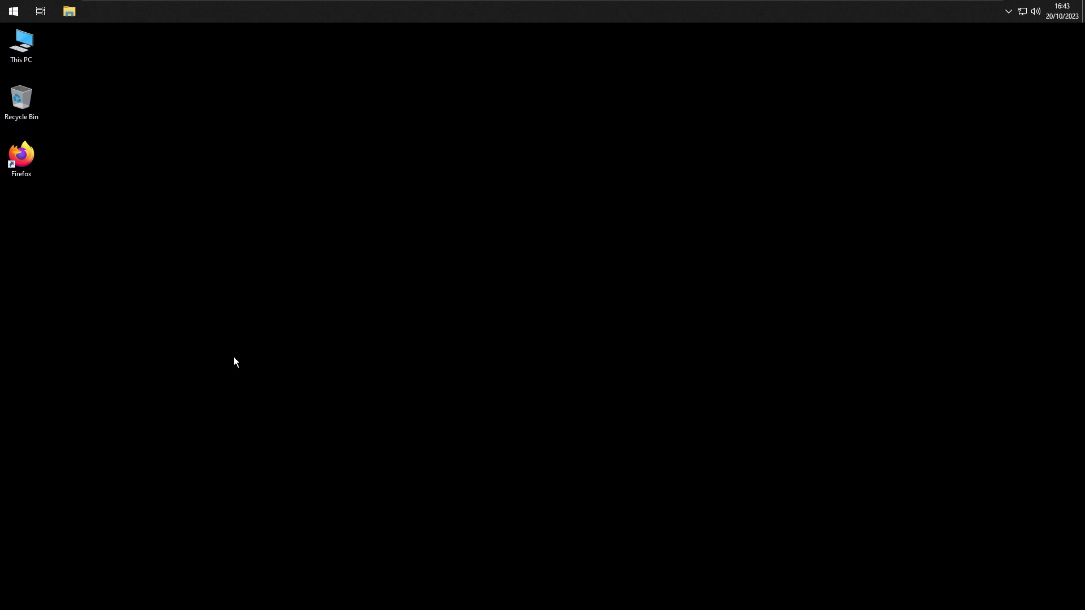
drag(204, 371, 191, 82)
Unlock the taskbar, move it back to the lower edge of the desktop, and lock it again.
right_click(237, 15)
click(228, 44)
drag(244, 19, 365, 572)
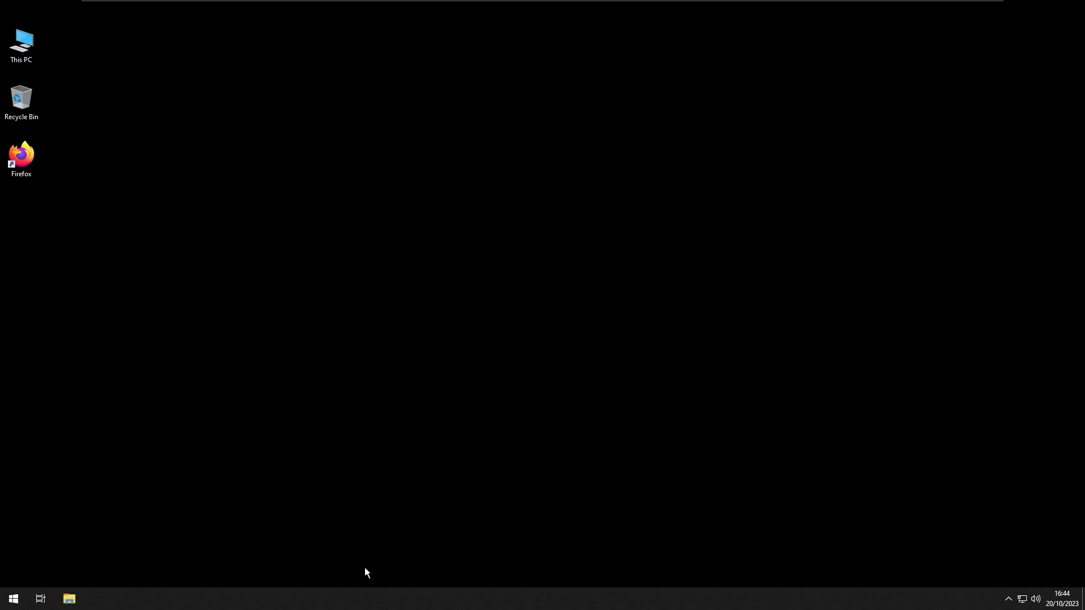
right_click(363, 599)
click(406, 576)
Check the Start menu and the hidden notification-area icons, and close both.
key(super)
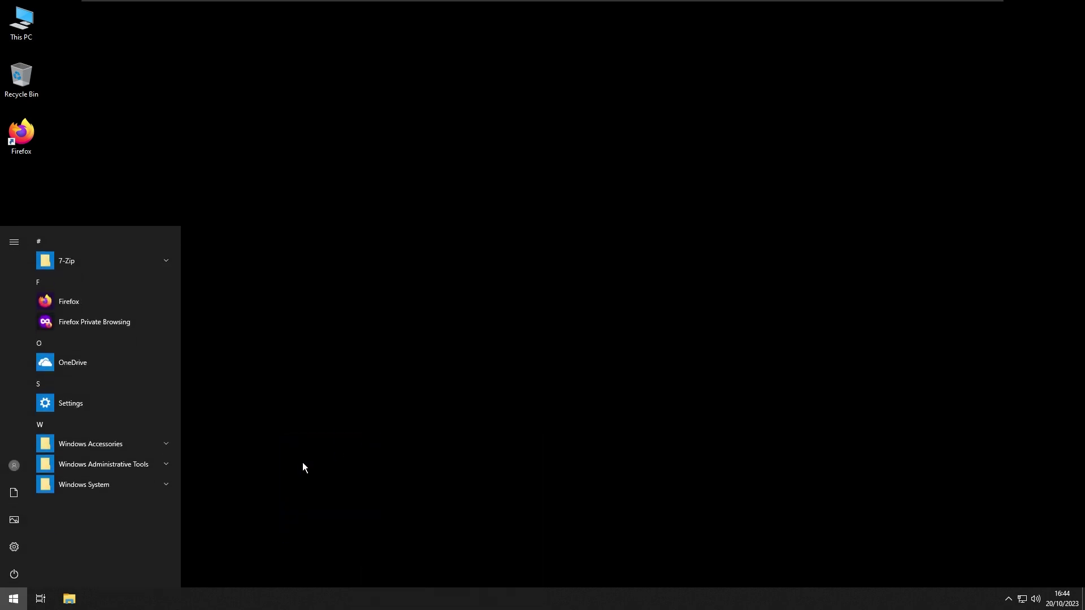
click(303, 463)
right_click(504, 315)
key(Escape)
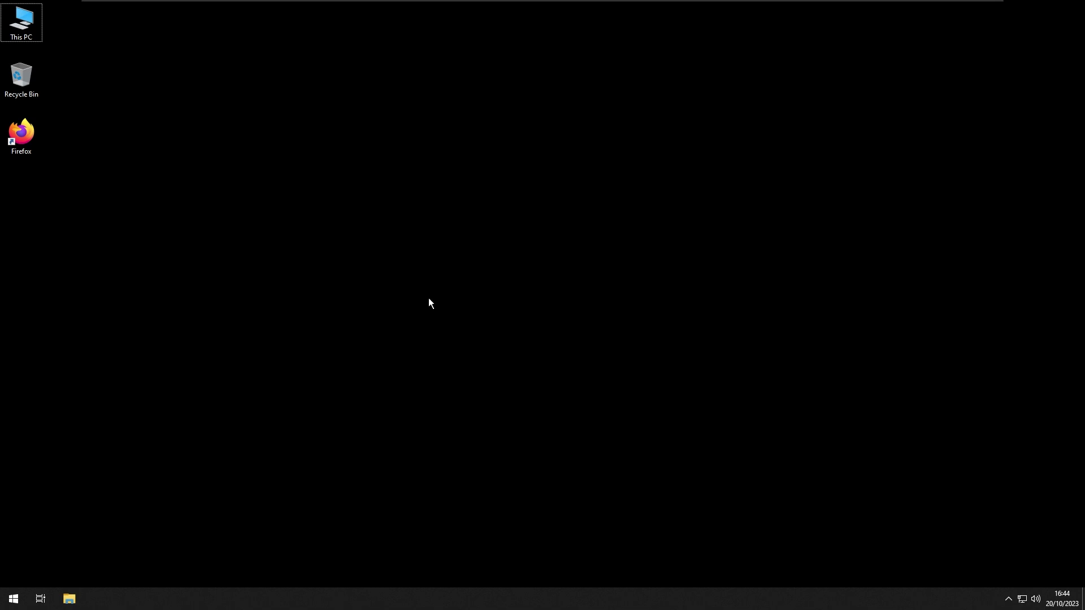
click(1008, 599)
click(763, 518)
Expand and collapse the Windows Accessories and 7-Zip folders in the Start menu to view their contents, and close it.
key(super)
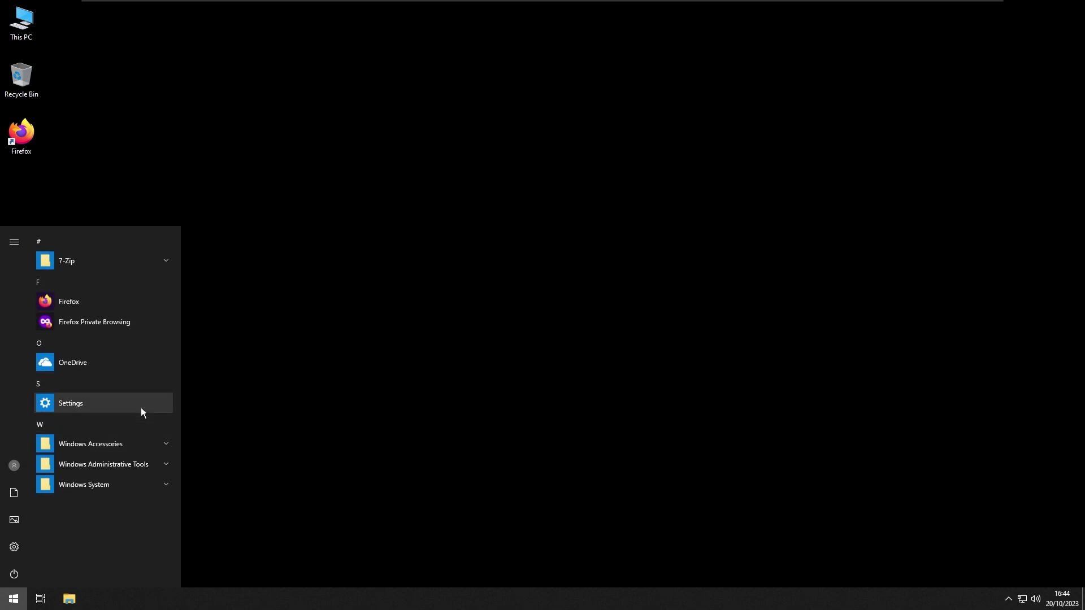
click(149, 446)
click(126, 443)
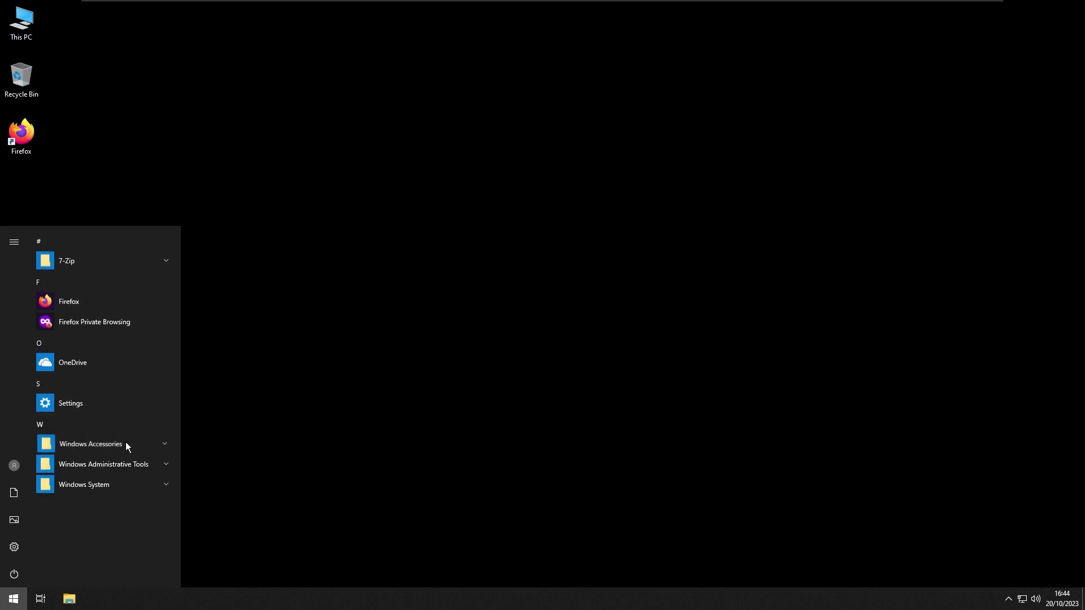
click(130, 264)
click(133, 265)
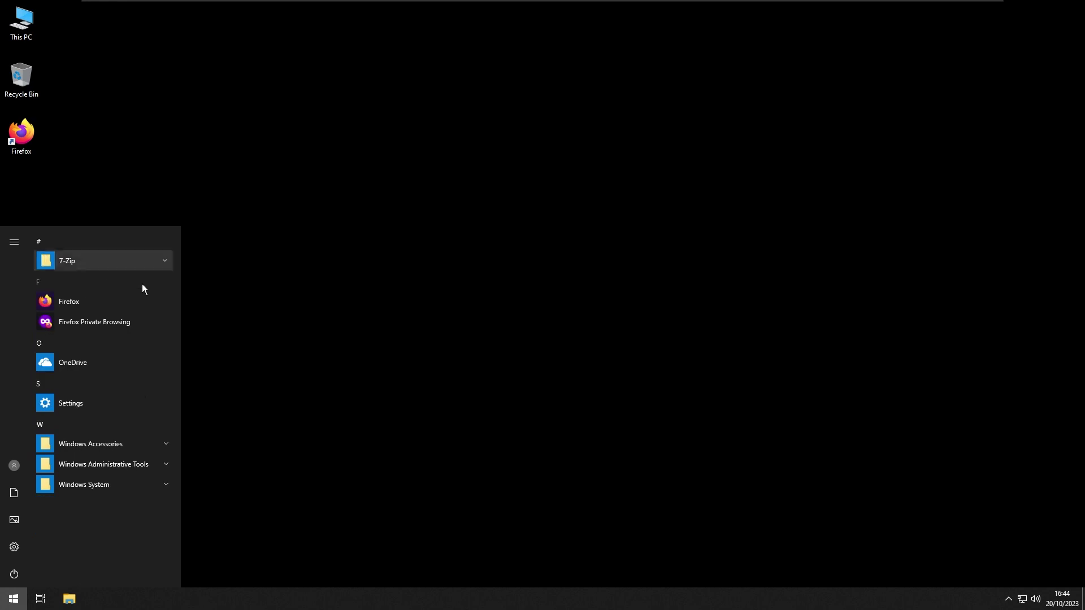
click(417, 503)
Open the properties of Local Disk (C:) from This PC to check its disk space usage.
key(super+e)
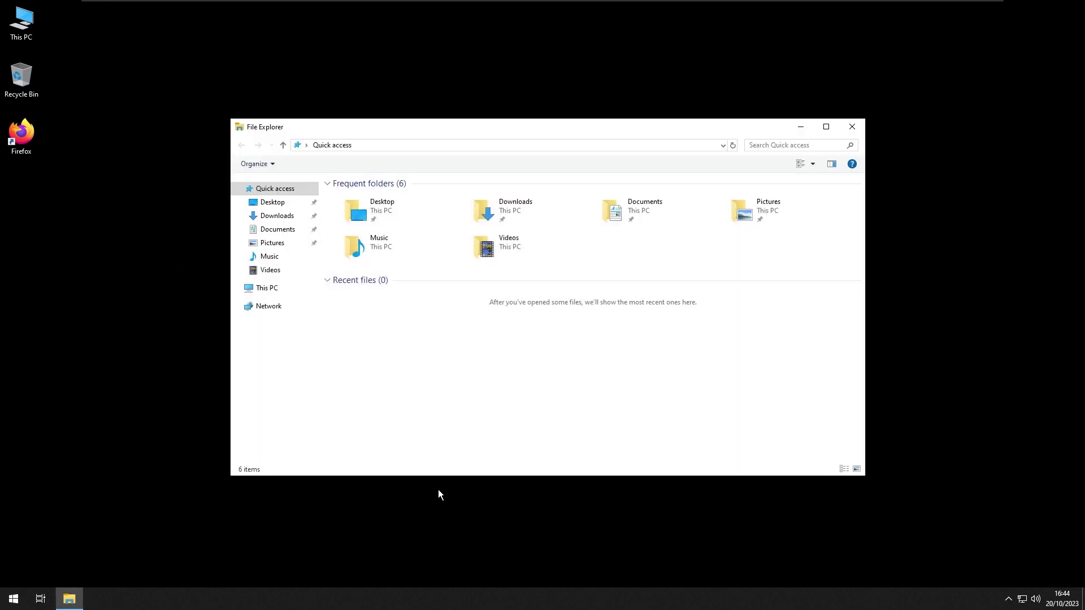
click(267, 288)
drag(356, 397, 409, 280)
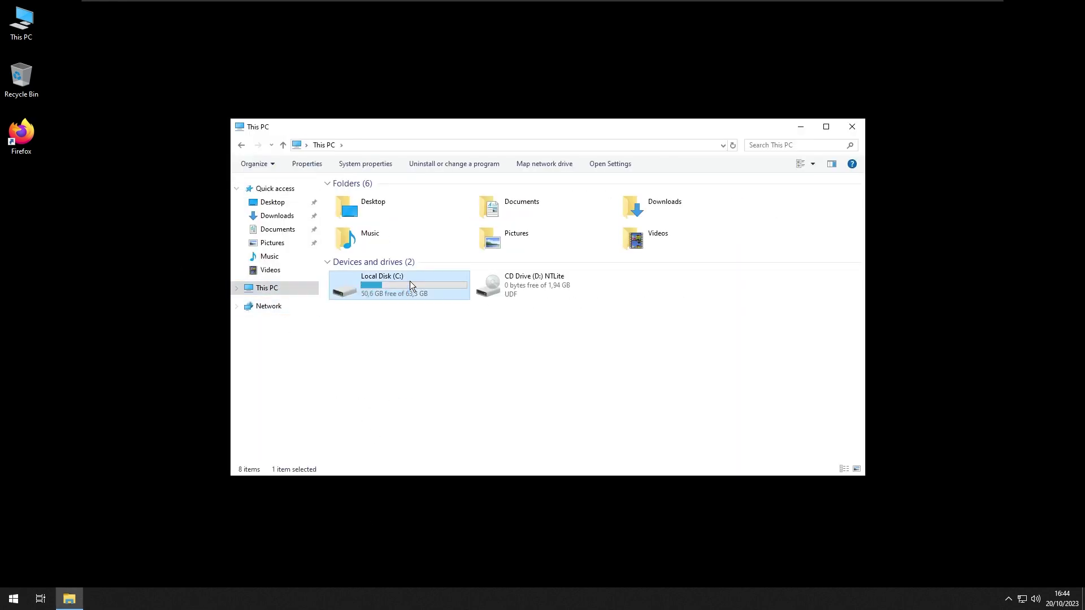
key(alt+Return)
Launch Task Manager and examine the CPU and Memory performance graphs.
key(ctrl+shift+Escape)
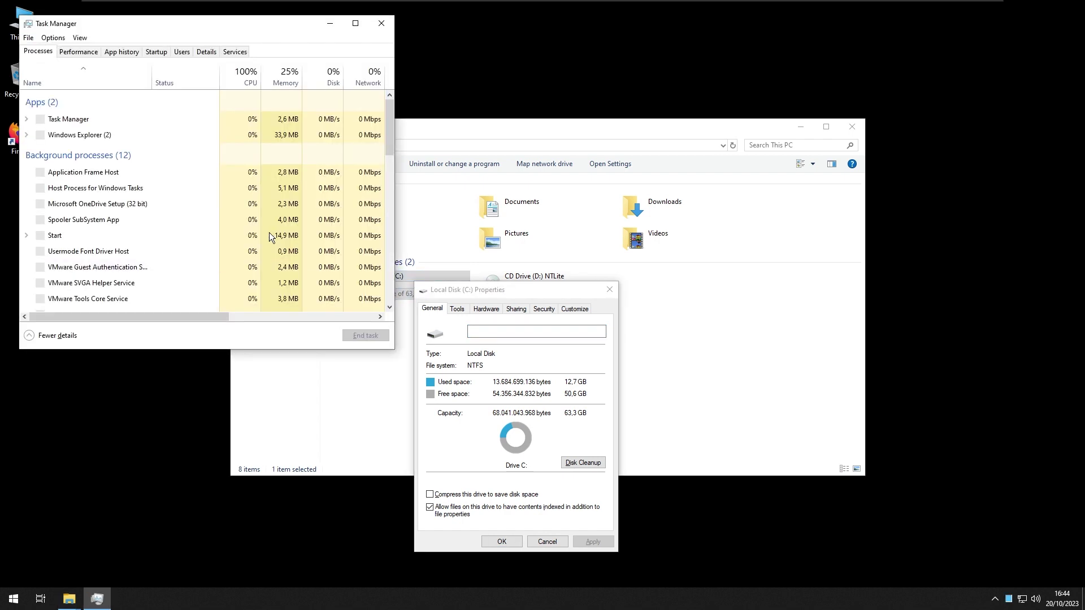
click(82, 52)
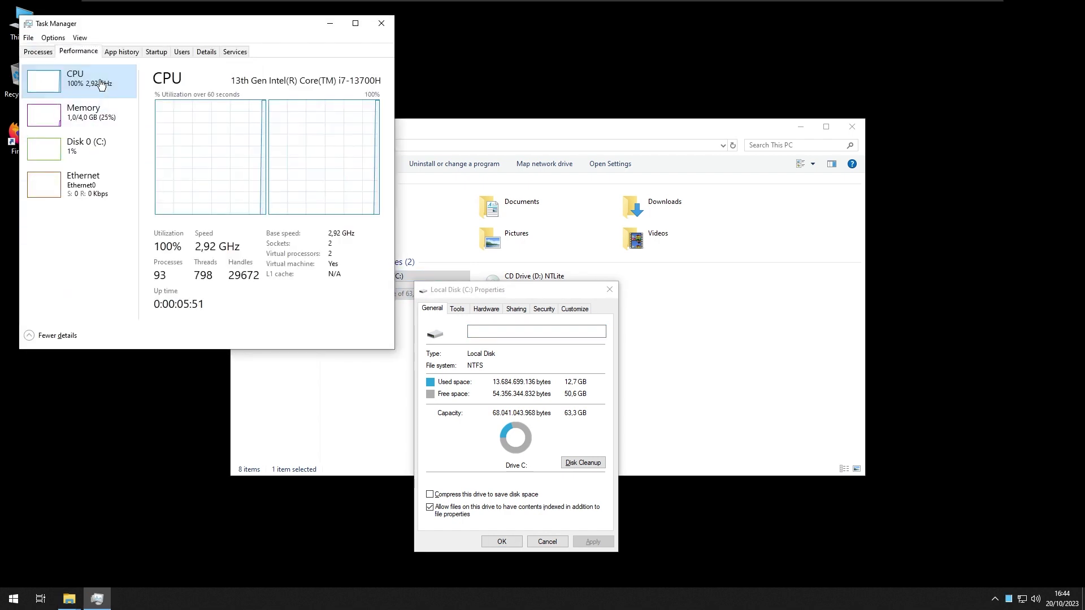
drag(205, 25, 229, 59)
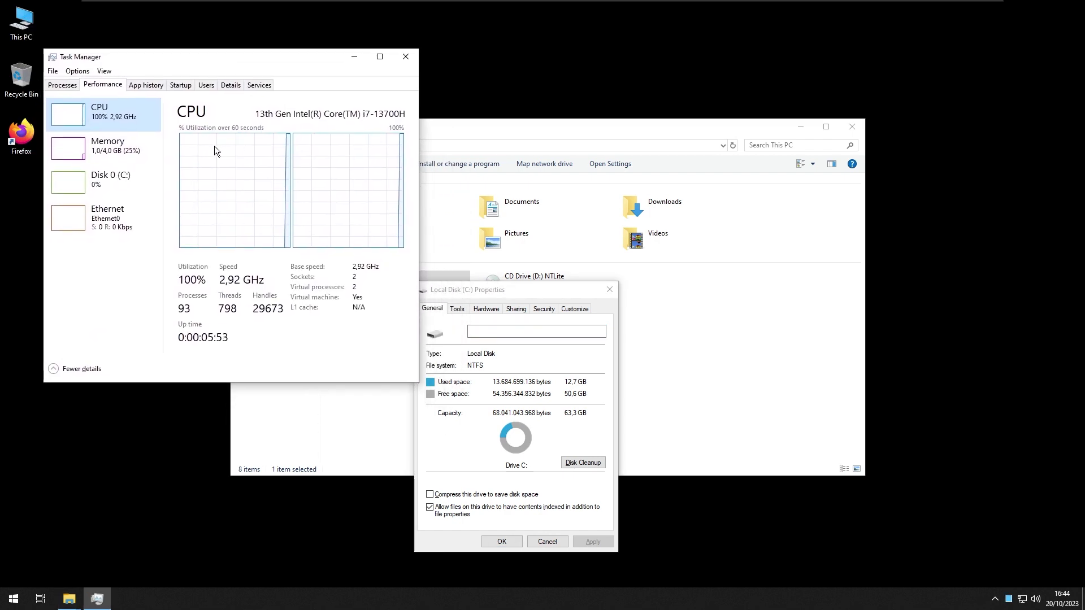
click(124, 155)
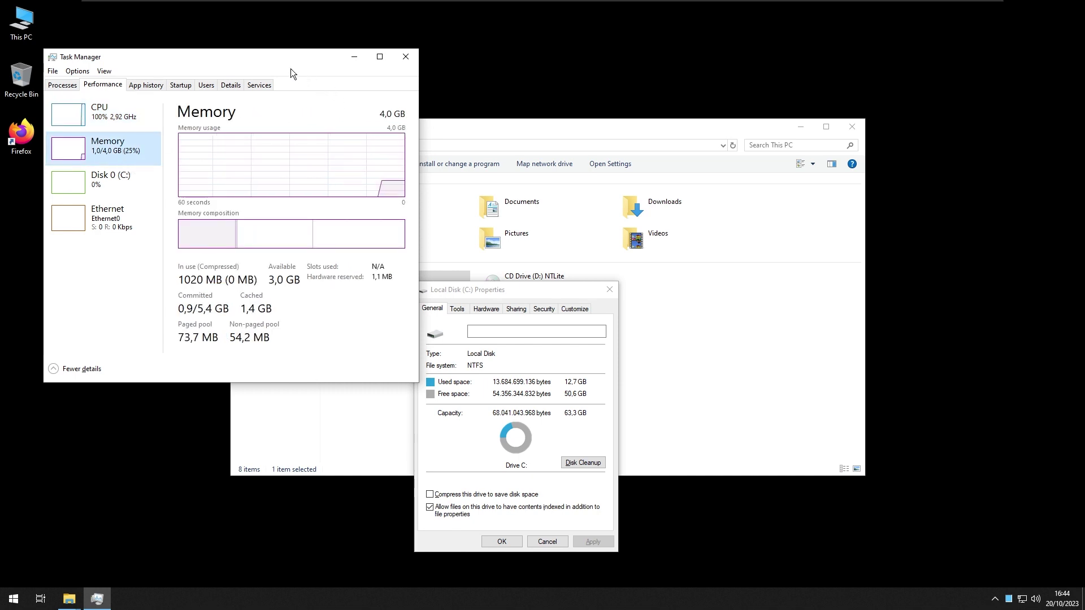
drag(277, 55, 903, 246)
Close the File Explorer and drive properties windows, and close Task Manager after checking CPU performance again.
key(Escape)
click(688, 373)
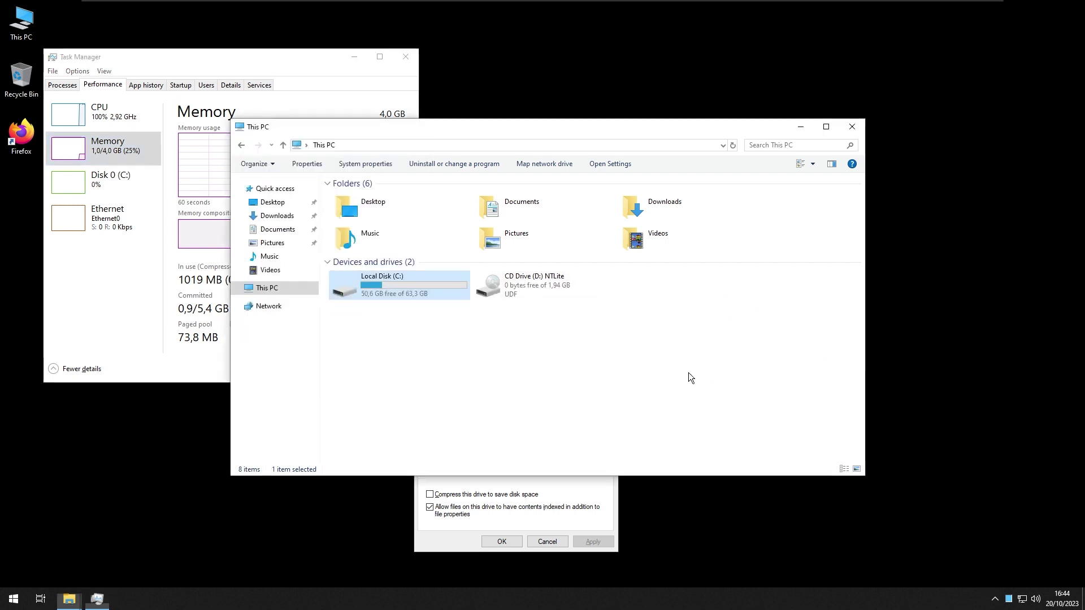
key(alt+F4)
key(alt+F4)
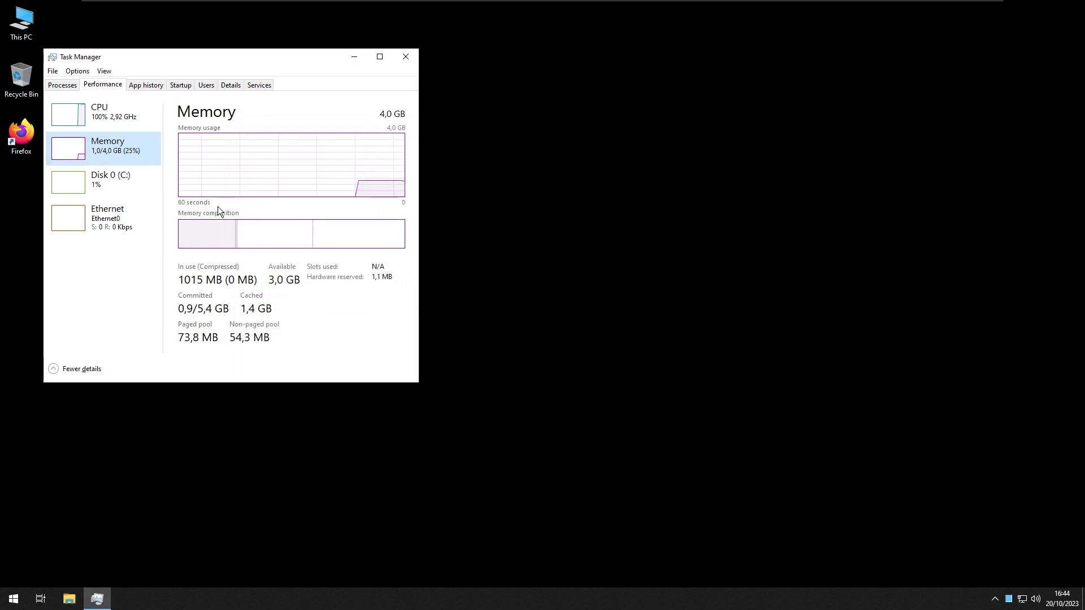
click(113, 112)
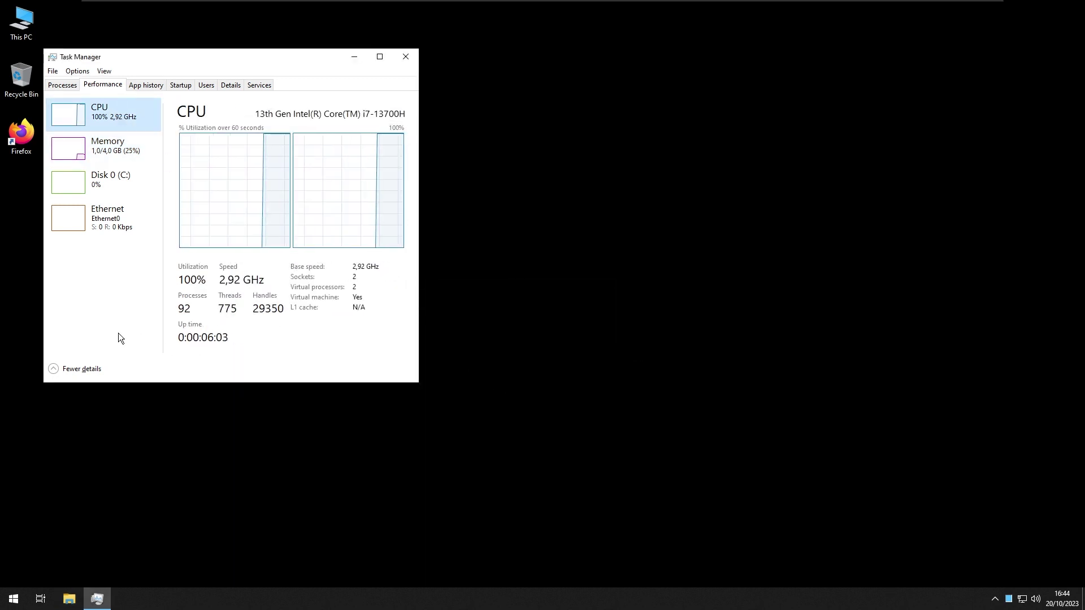
key(alt+F4)
Open the Windows Settings app.
key(super)
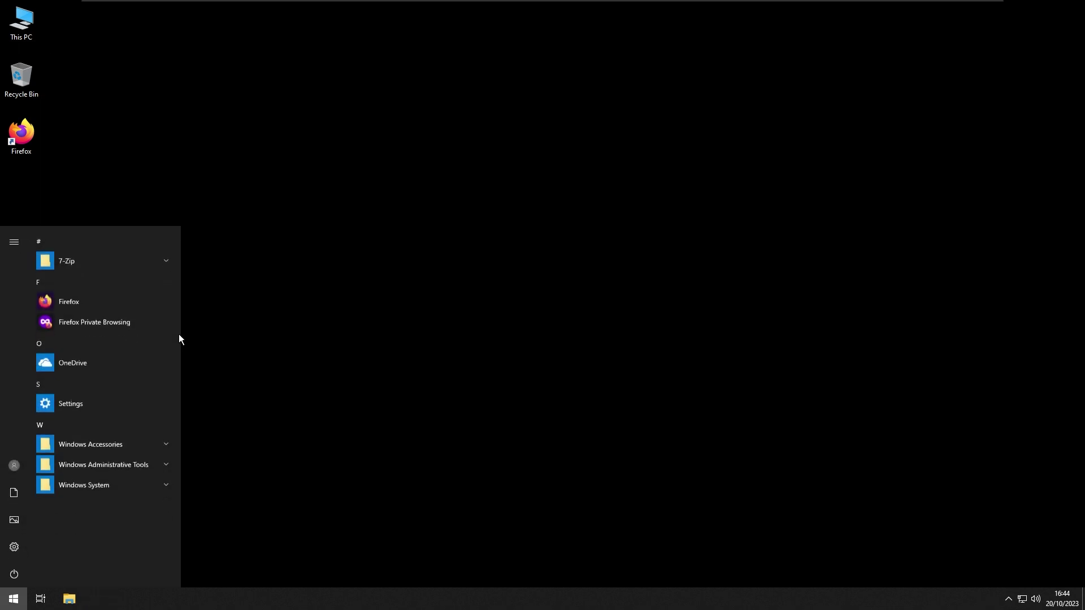
key(super)
key(super+i)
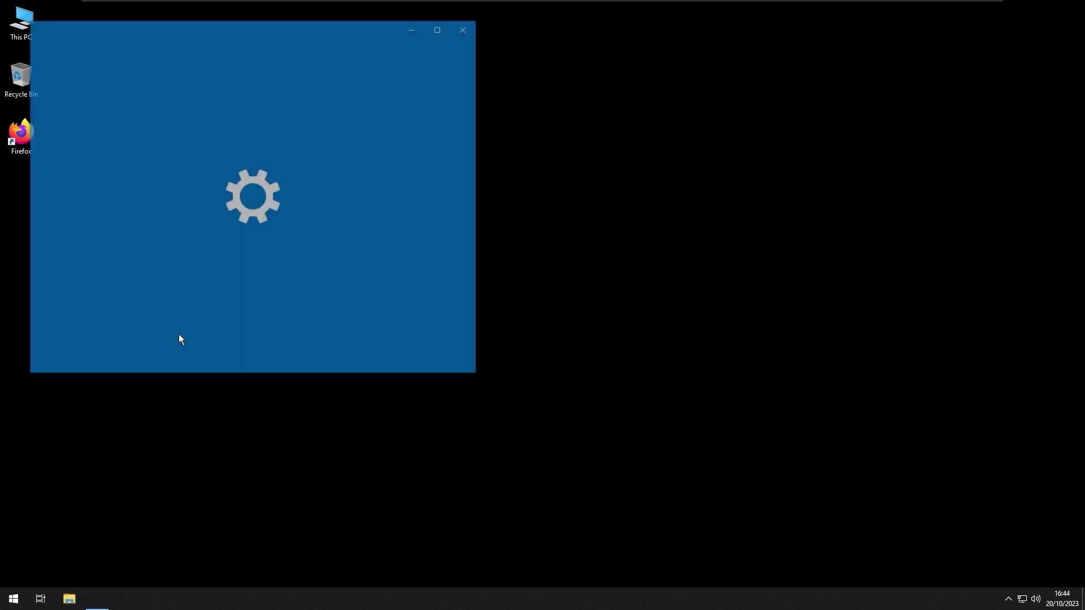
Show the search box on the taskbar and hide it again.
right_click(165, 598)
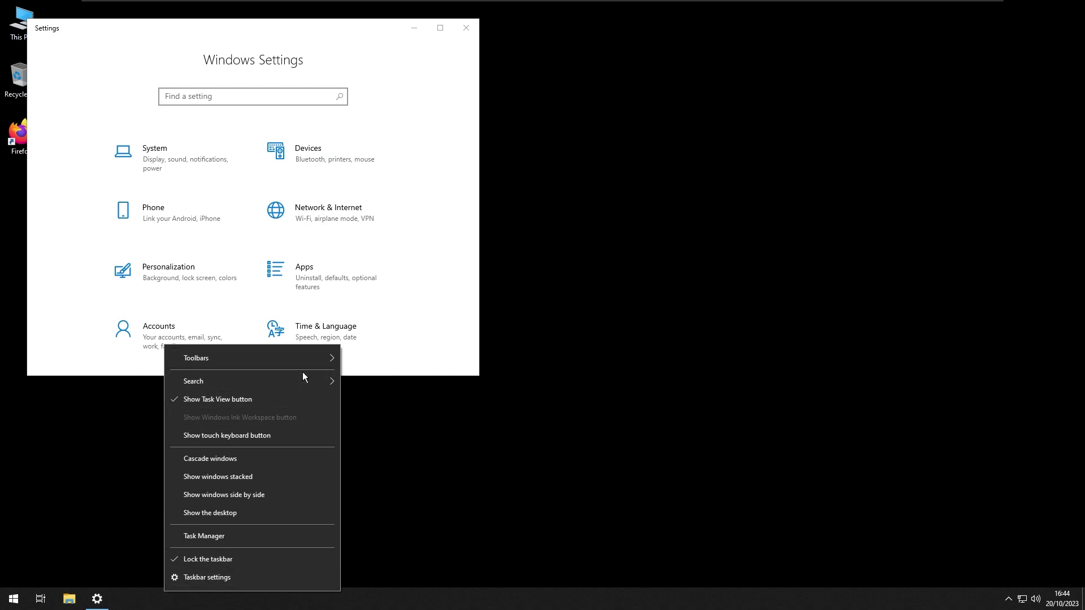
mouse_move(298, 378)
click(437, 425)
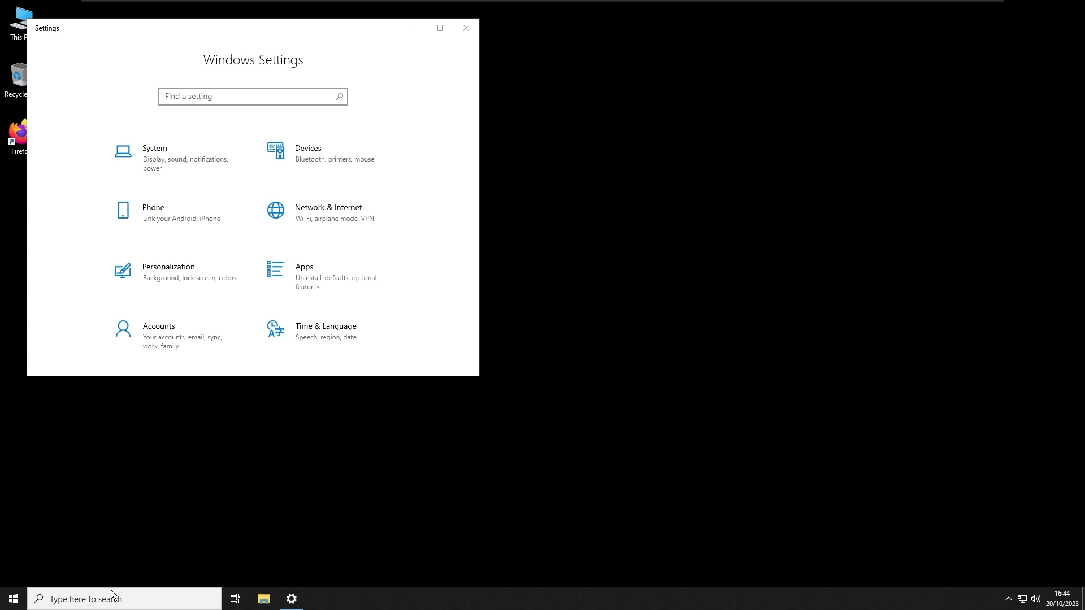
right_click(328, 601)
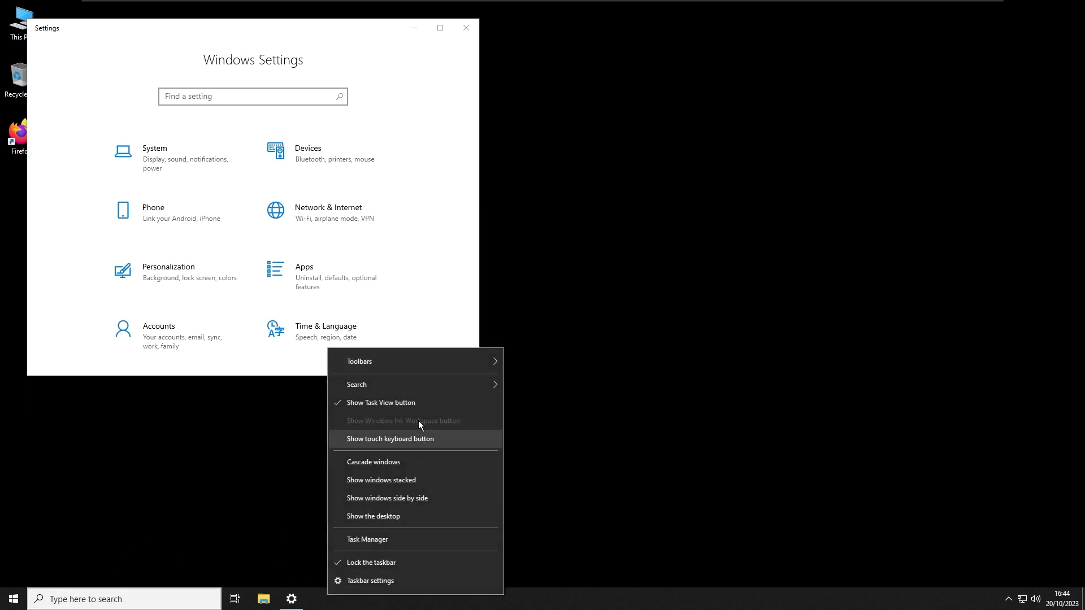
mouse_move(411, 384)
click(521, 390)
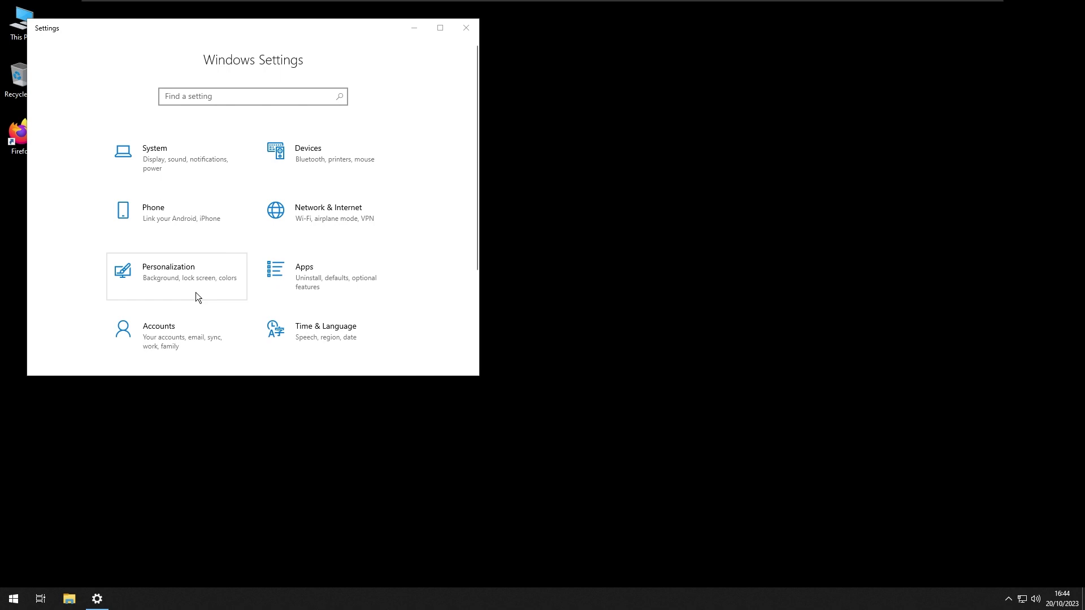
Examine the Delivery Optimization and Activation pages under Update & Security in Settings.
scroll(169, 283, down, 3)
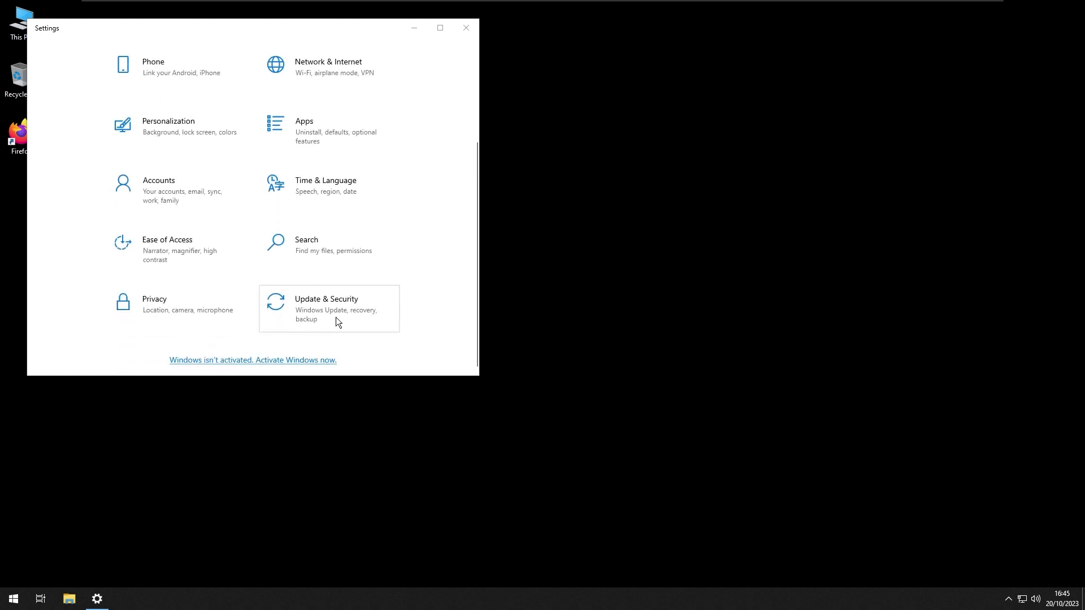
click(320, 308)
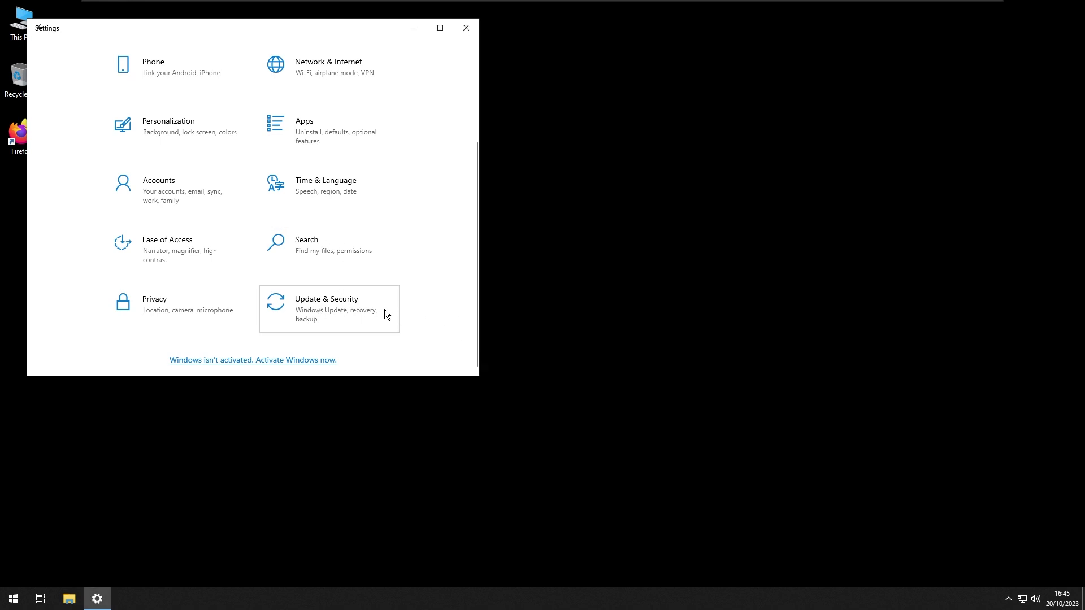
key(Return)
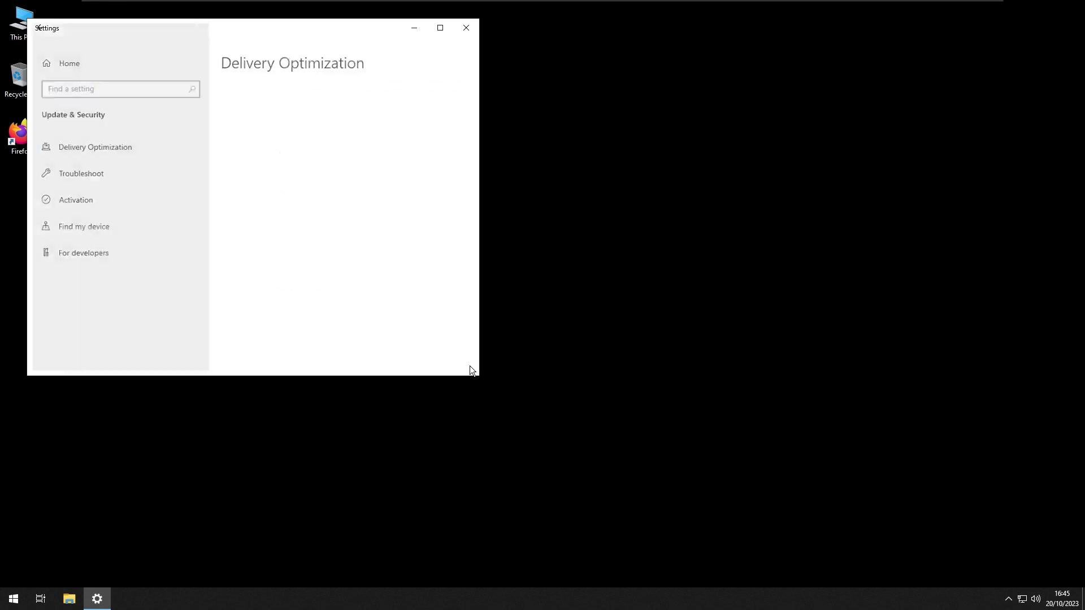
click(433, 348)
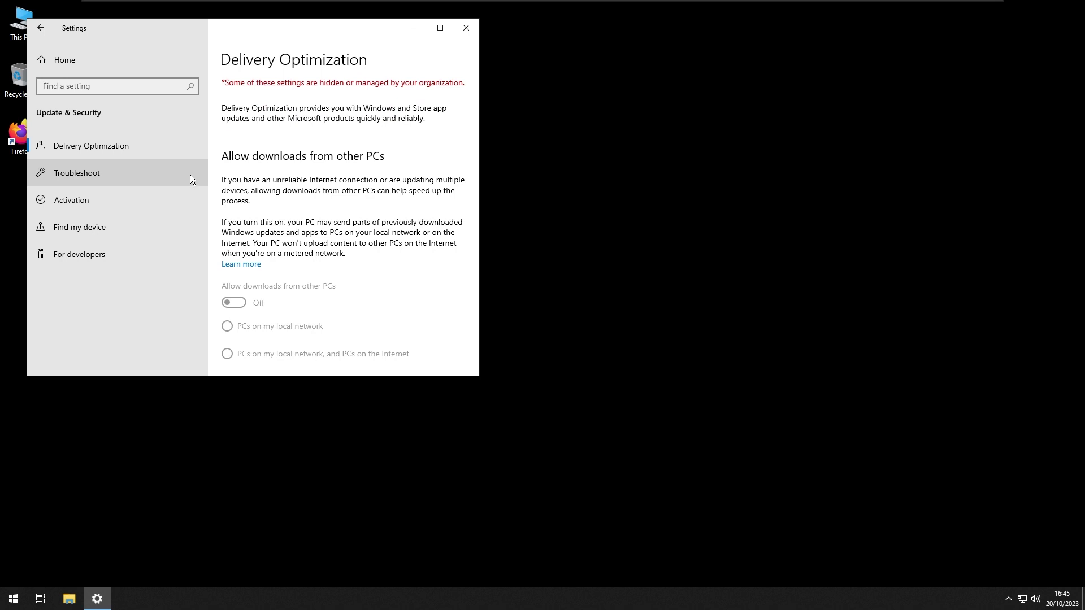
click(184, 204)
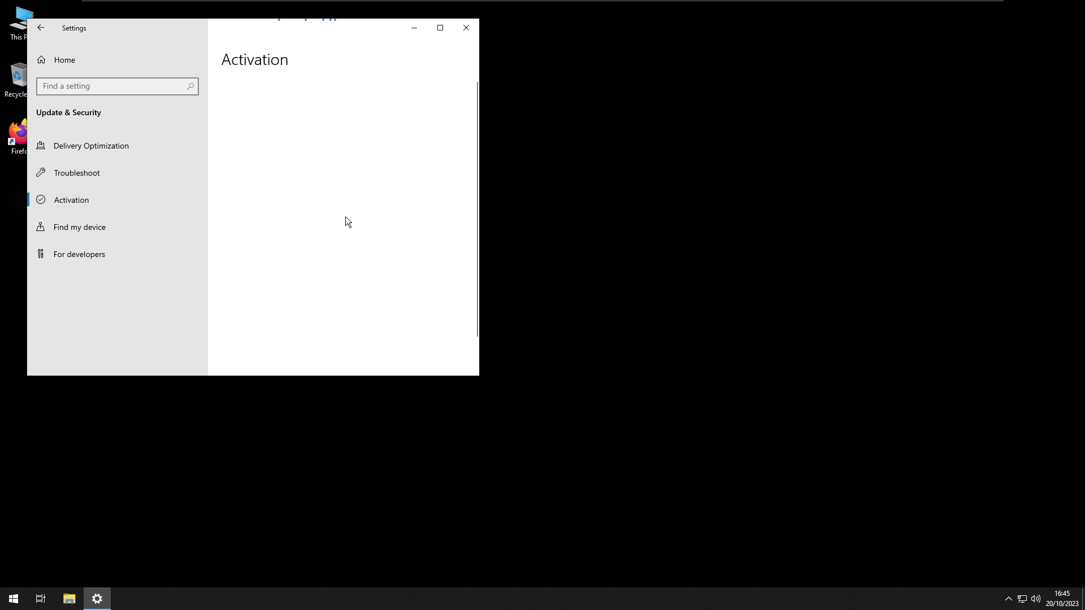
Examine the device and Windows specifications on the System About page, and close Settings.
click(167, 55)
scroll(218, 231, down, 3)
scroll(184, 257, up, 3)
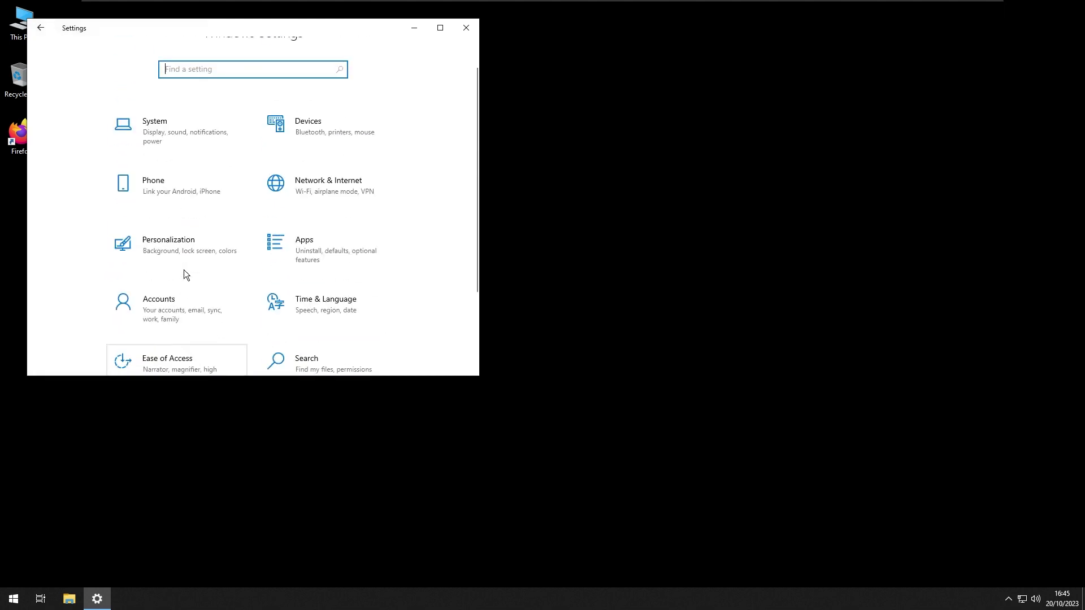
click(191, 161)
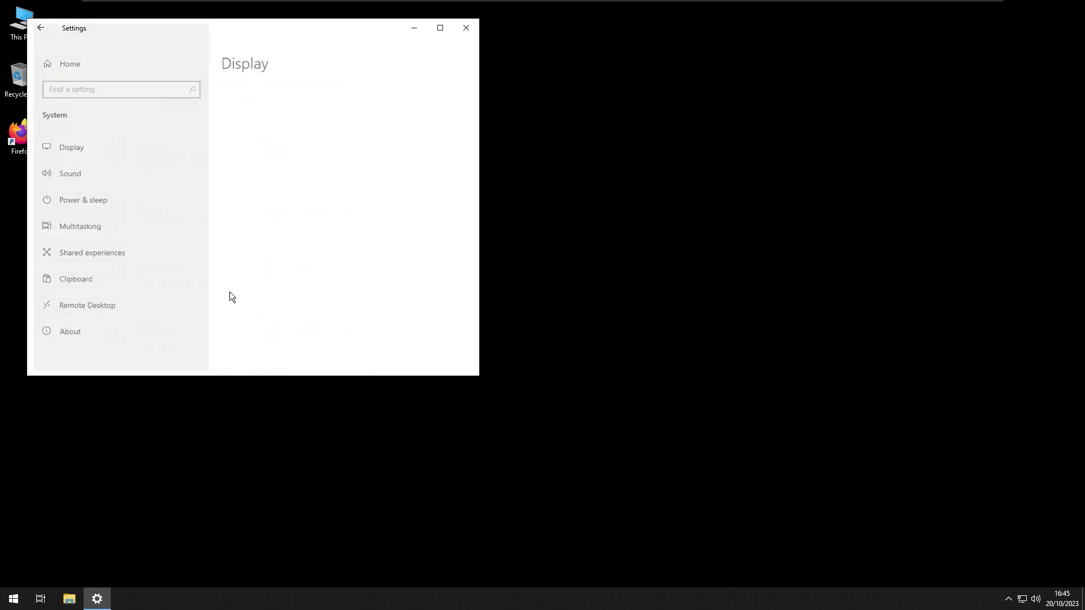
click(139, 326)
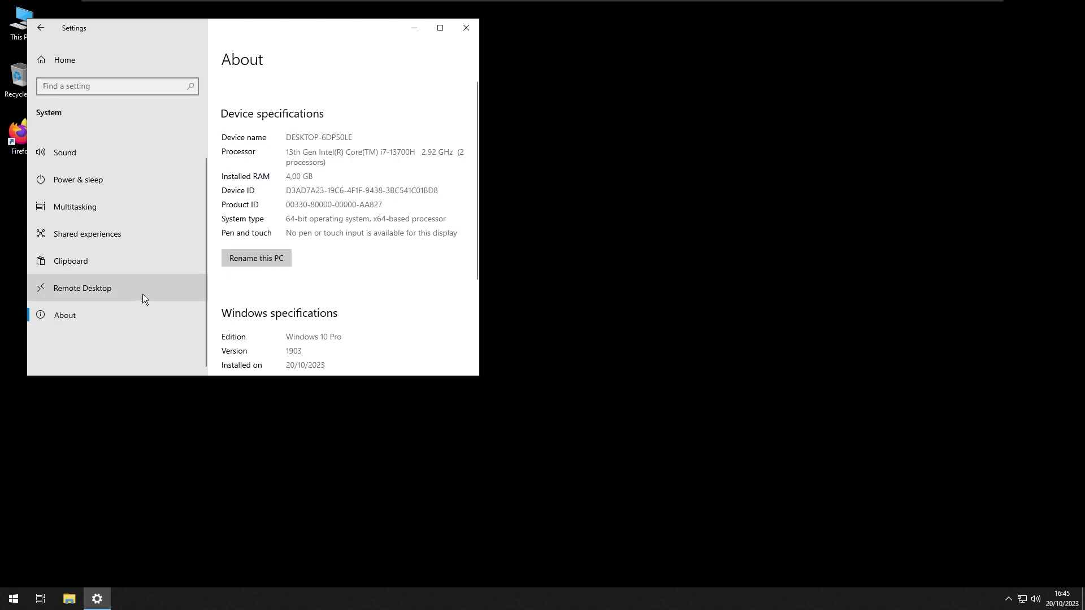
scroll(142, 294, up, 1)
scroll(373, 220, down, 5)
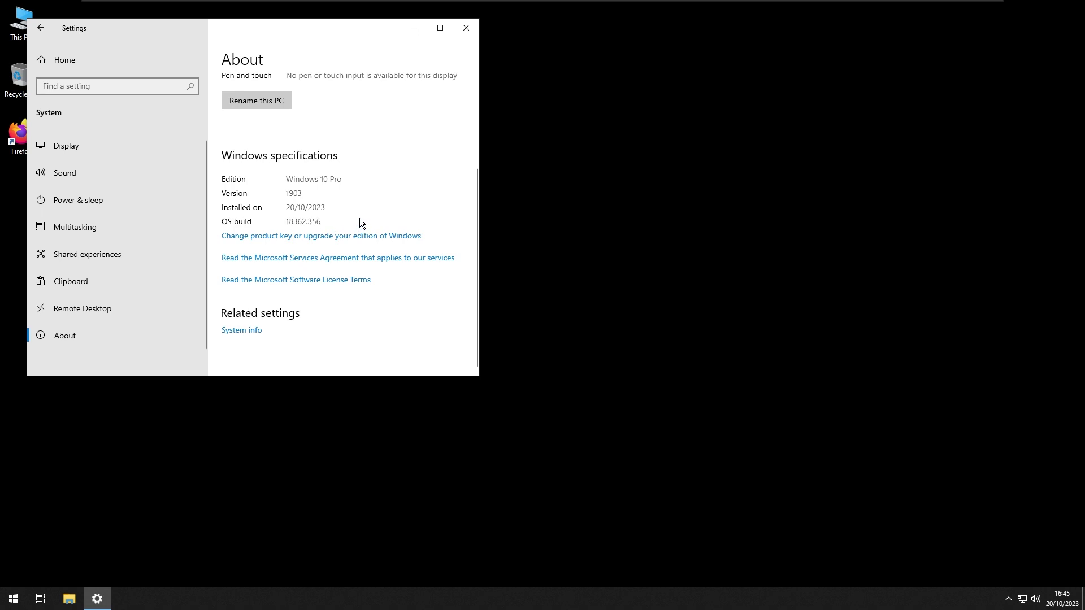
click(462, 29)
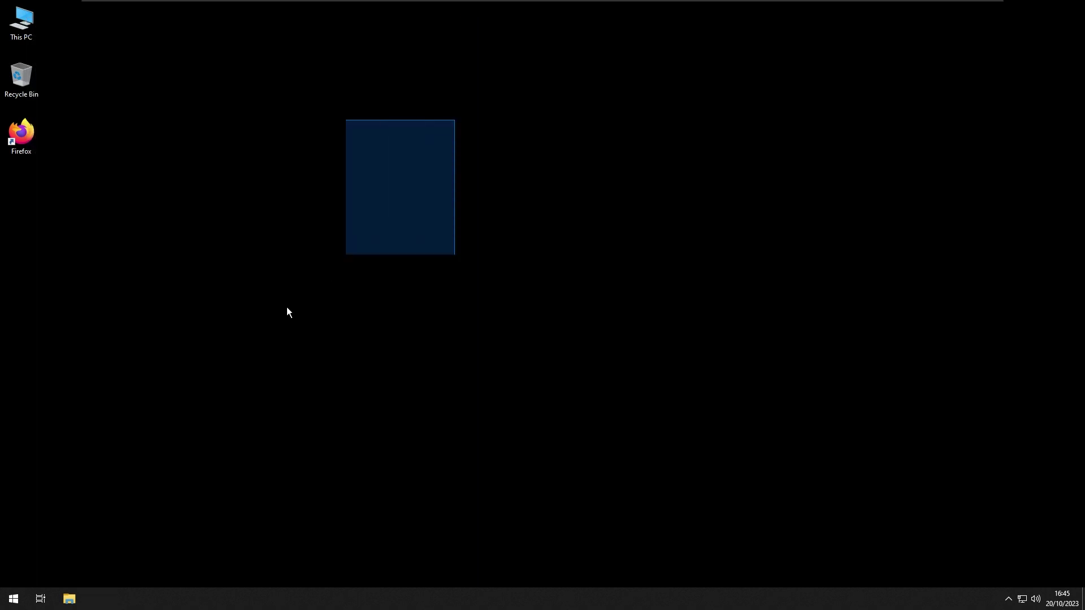
key(super)
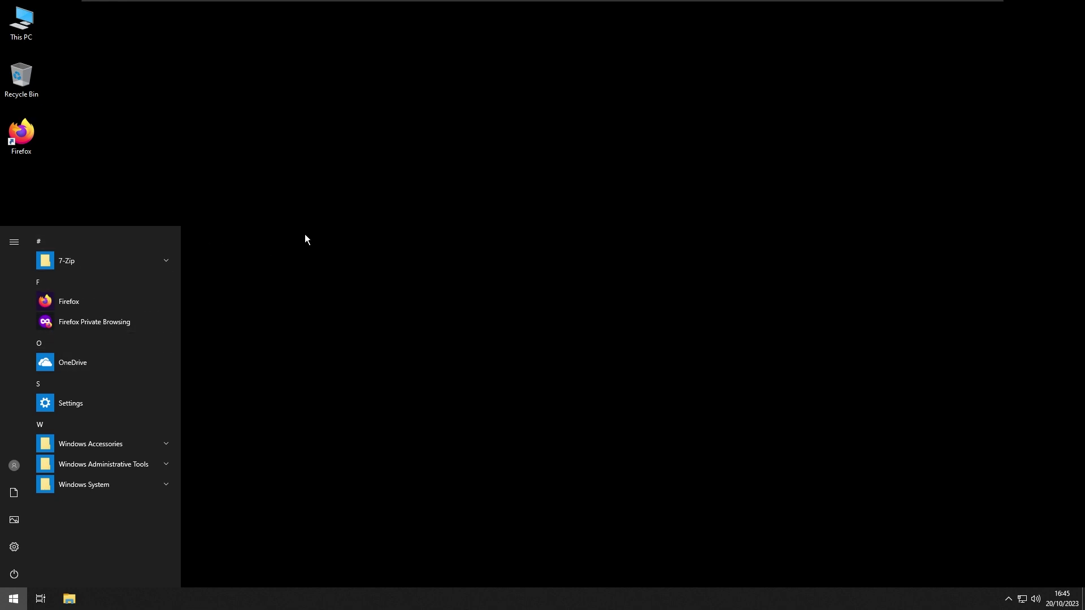
drag(378, 186, 241, 441)
drag(380, 442, 647, 242)
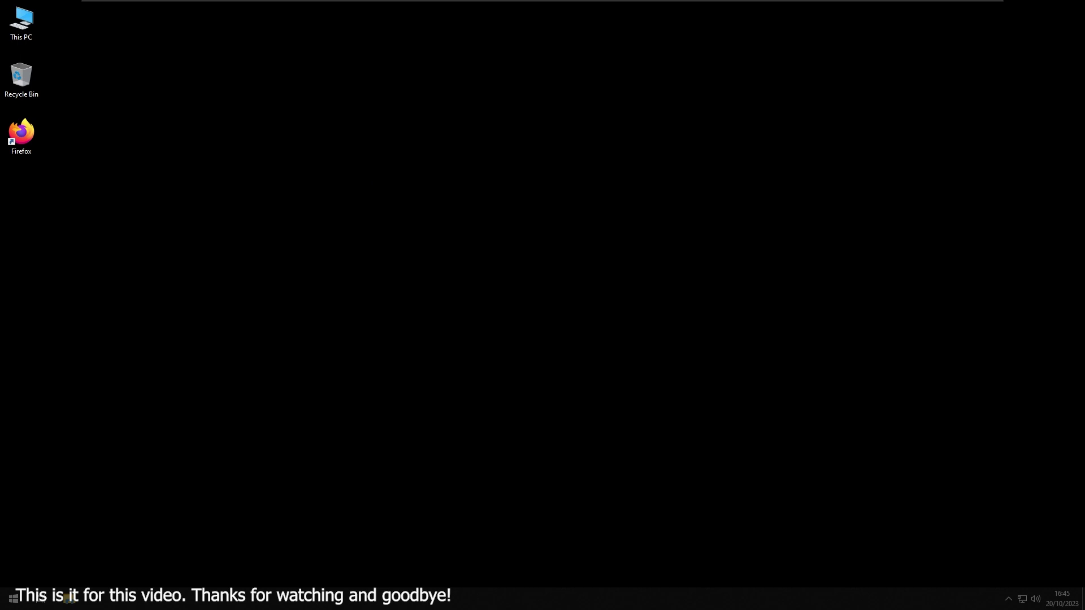